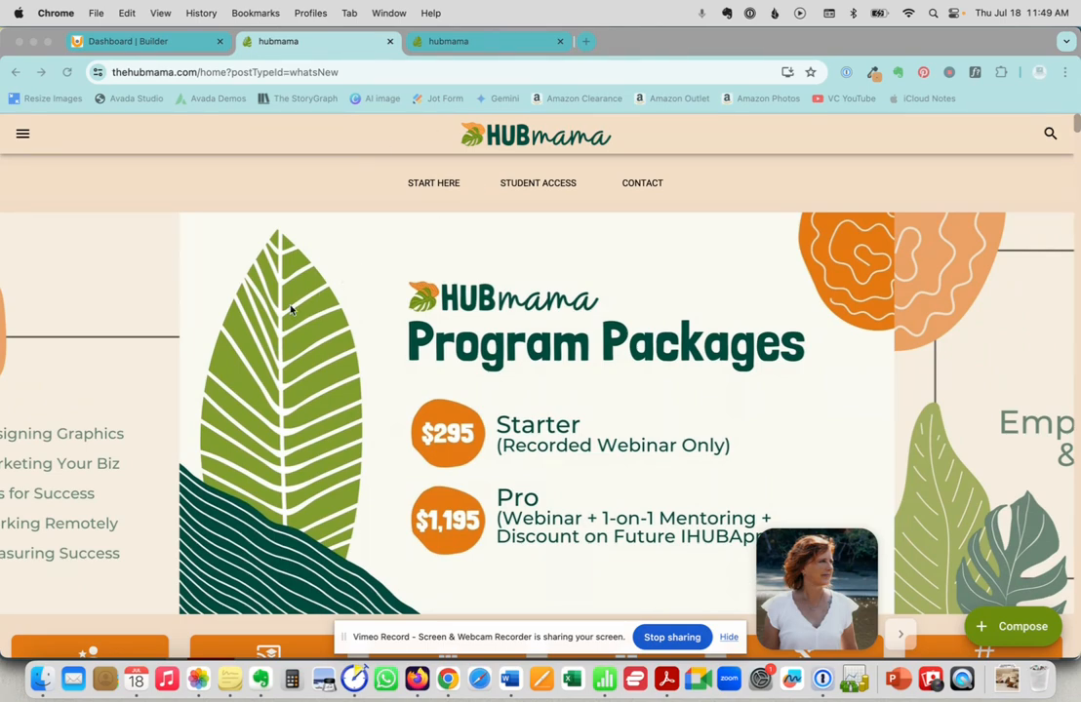
Step: Examine the Hub Mama home page's slider banner, its shortcut tiles and the news section below it
scroll(619, 367, "down", 2)
scroll(620, 368, "down", 3)
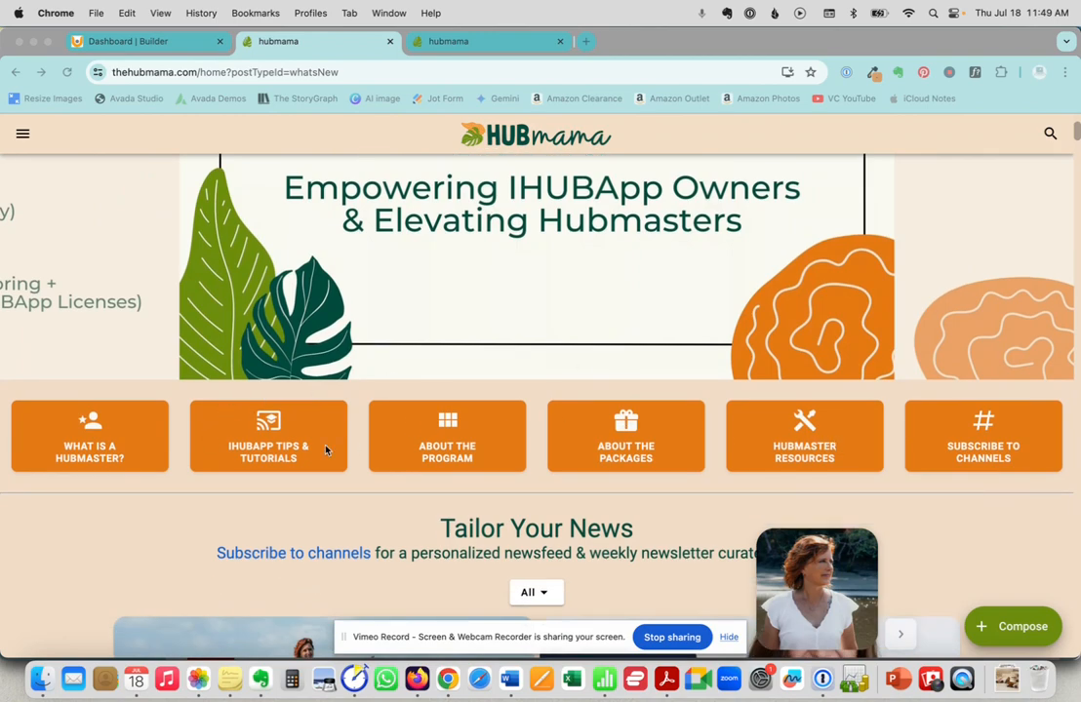
scroll(353, 458, "down", 1)
scroll(353, 459, "down", 2)
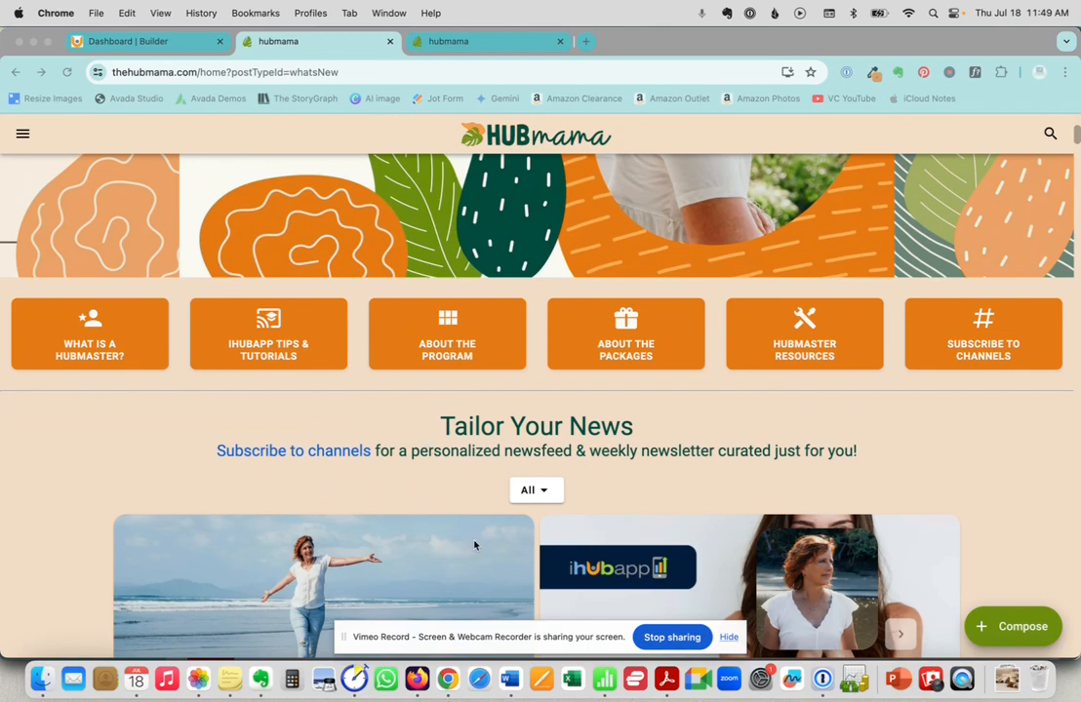
scroll(474, 545, "down", 5)
scroll(474, 545, "up", 10)
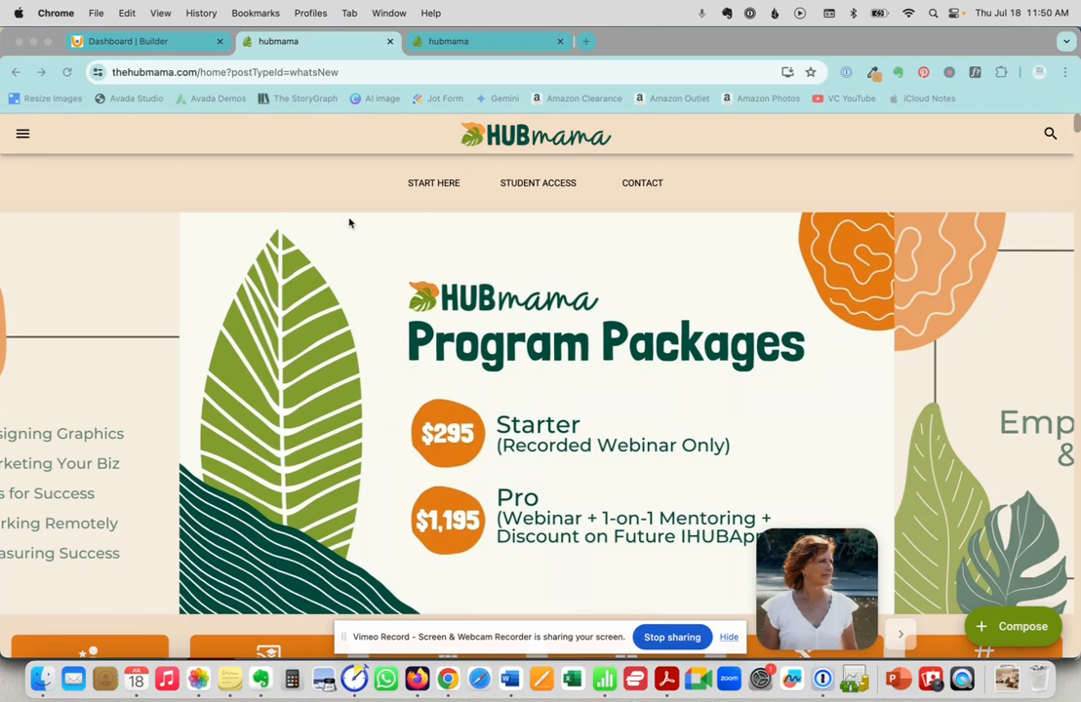
scroll(313, 282, "down", 3)
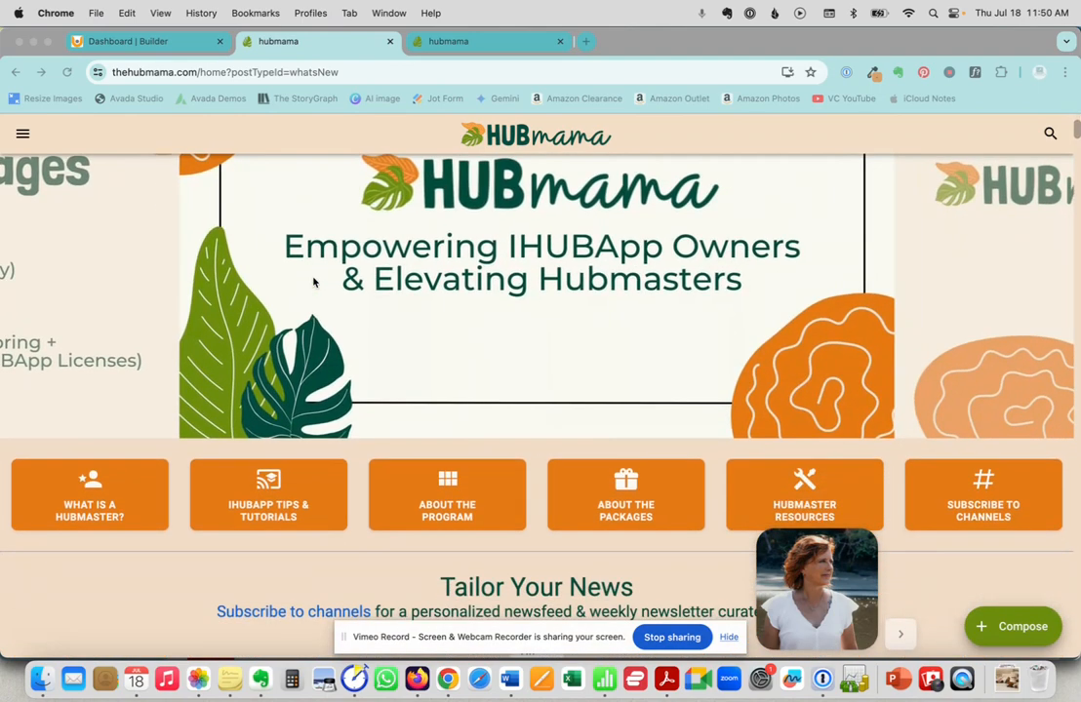
scroll(313, 282, "up", 5)
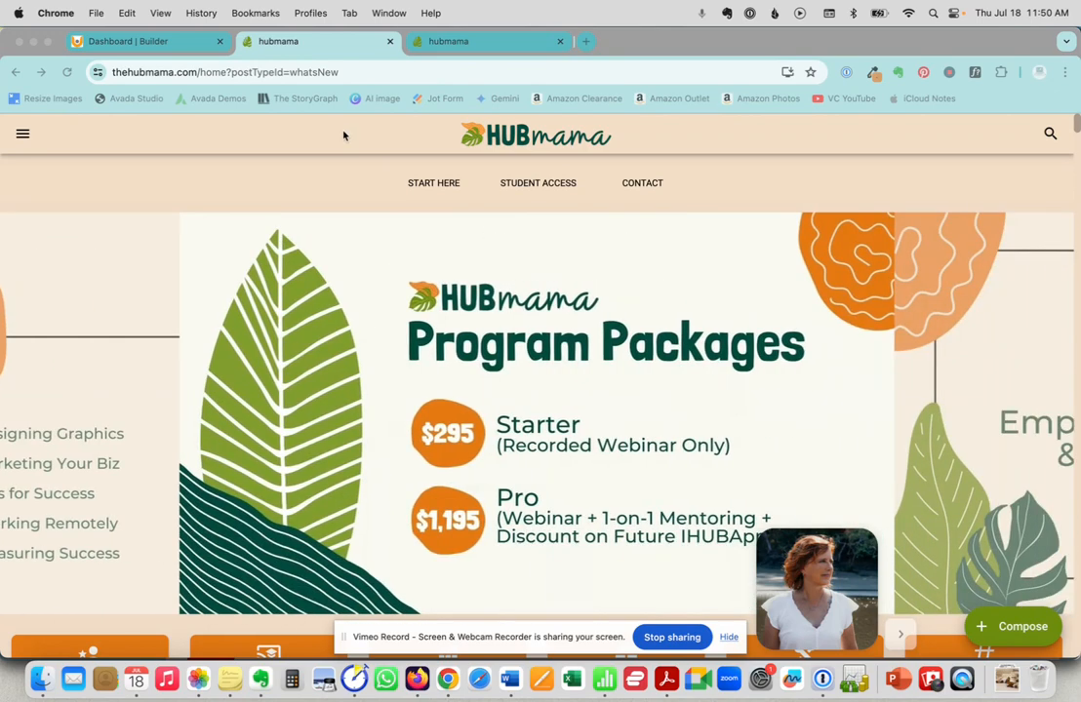
Step: Switch to the IHUBApp Builder, open its Sliders page and look through the existing sliders
left_click(157, 45)
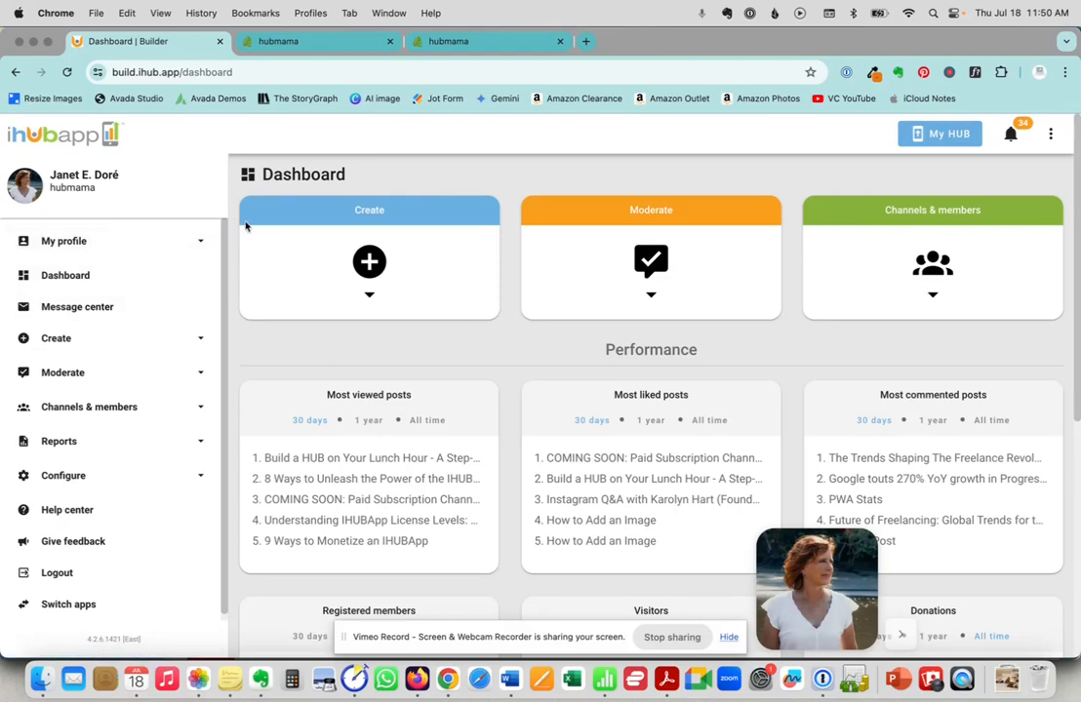
left_click(58, 341)
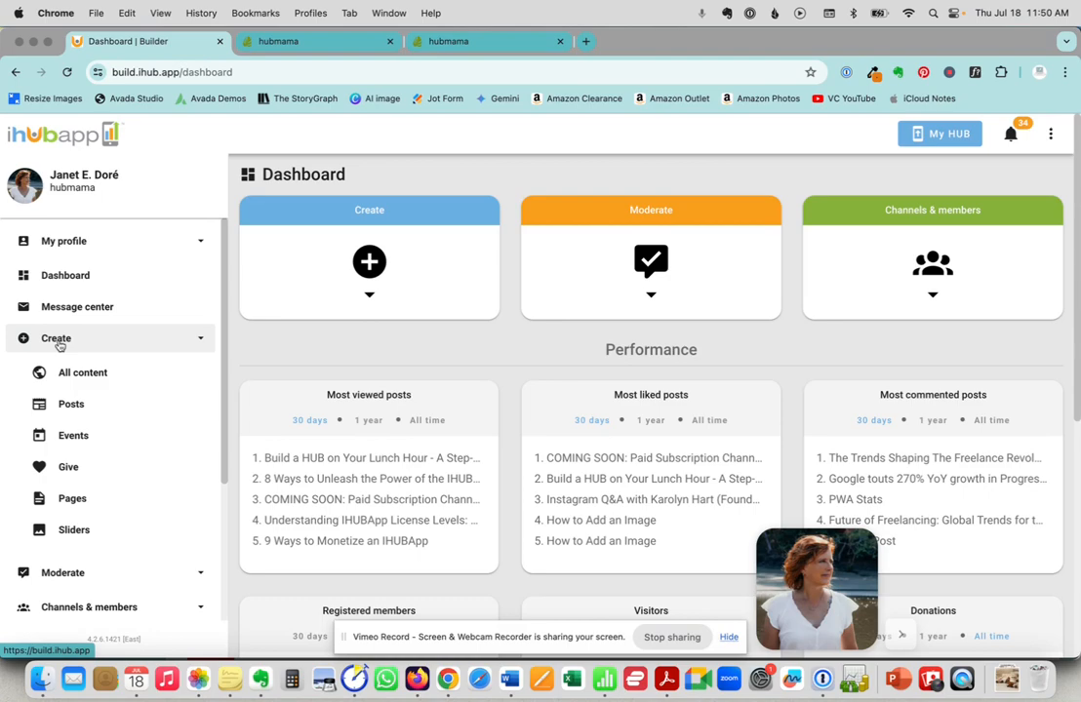
left_click(74, 531)
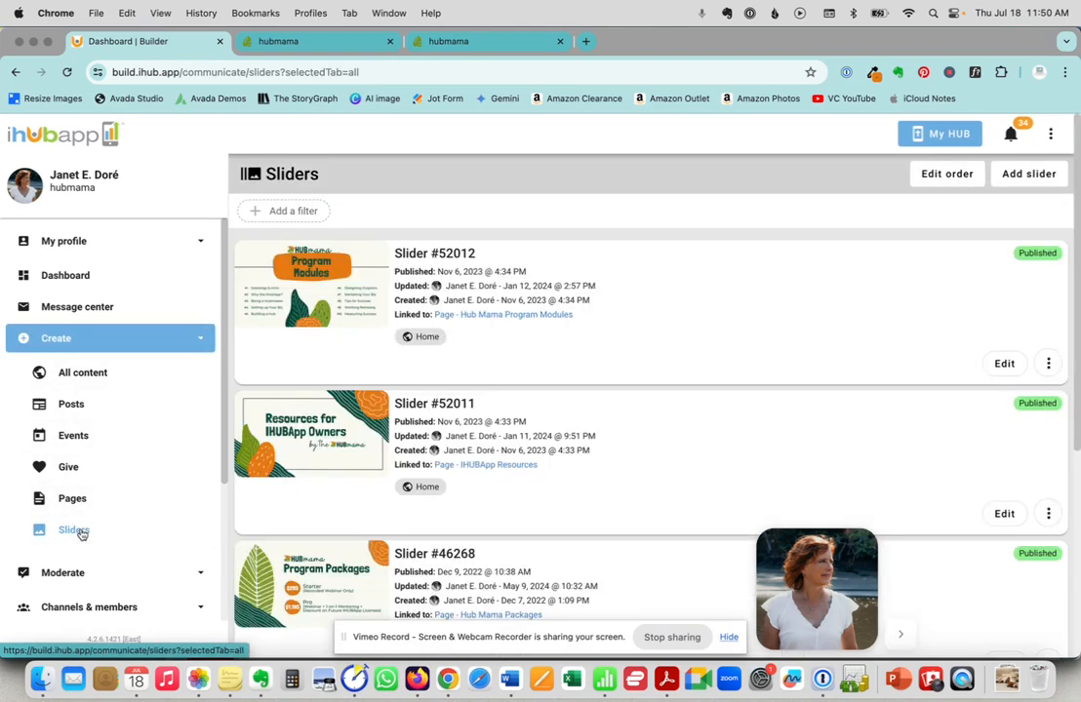
scroll(448, 353, "down", 5)
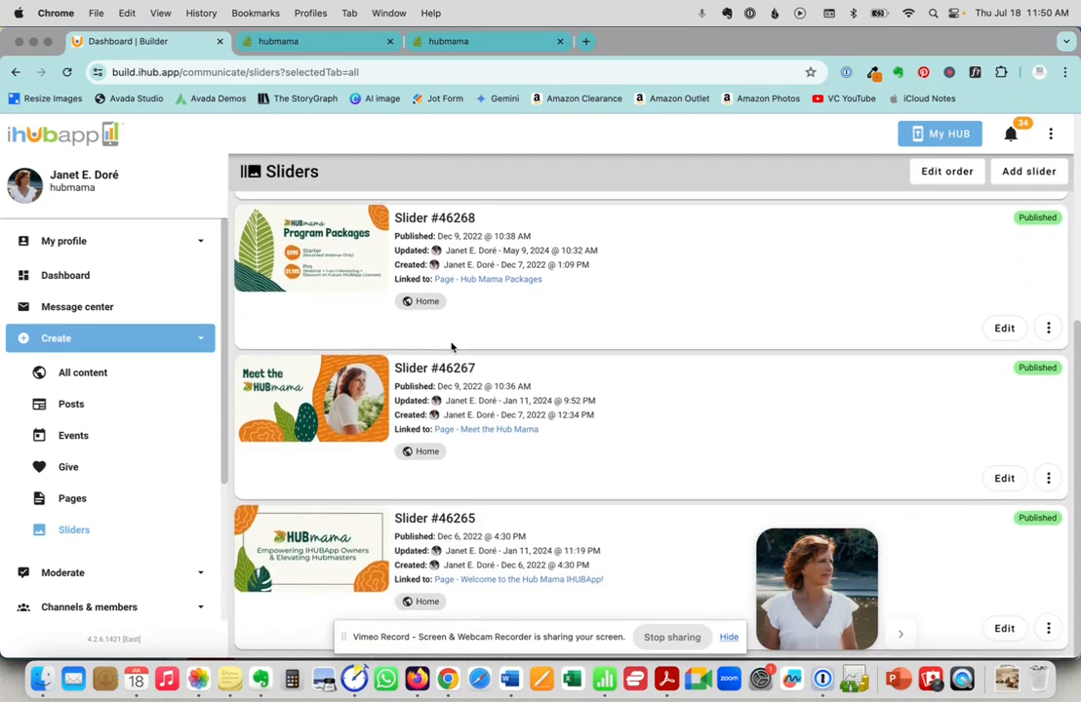
scroll(452, 346, "up", 5)
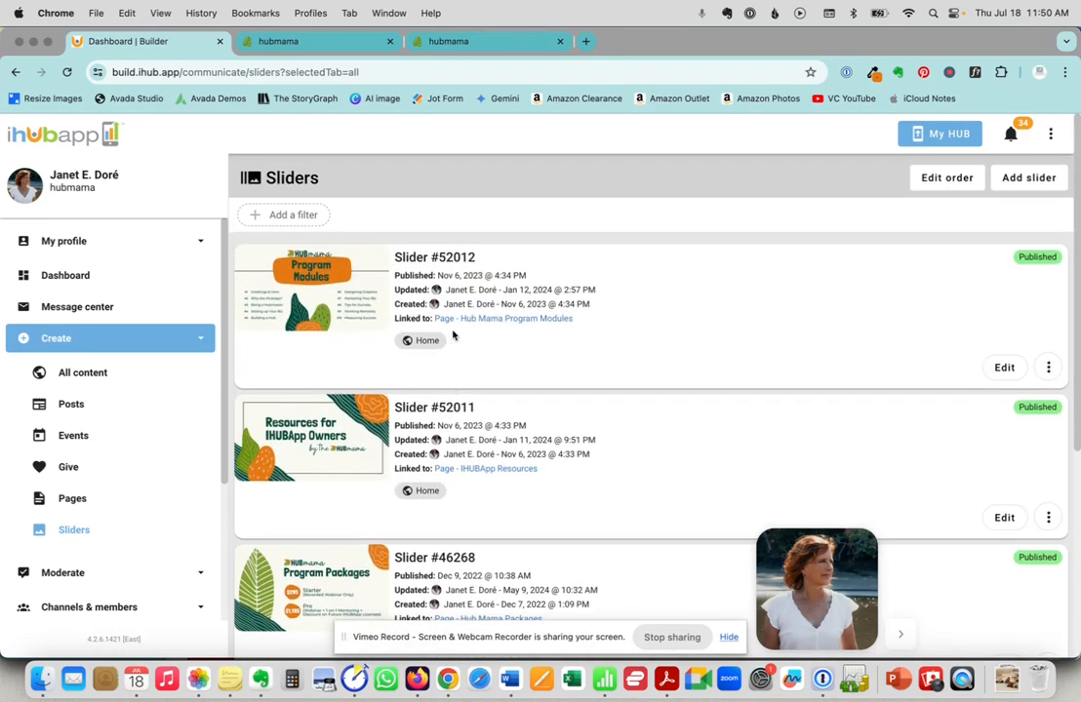
Step: Start a new slider and open its selection of publishing channels
left_click(1021, 182)
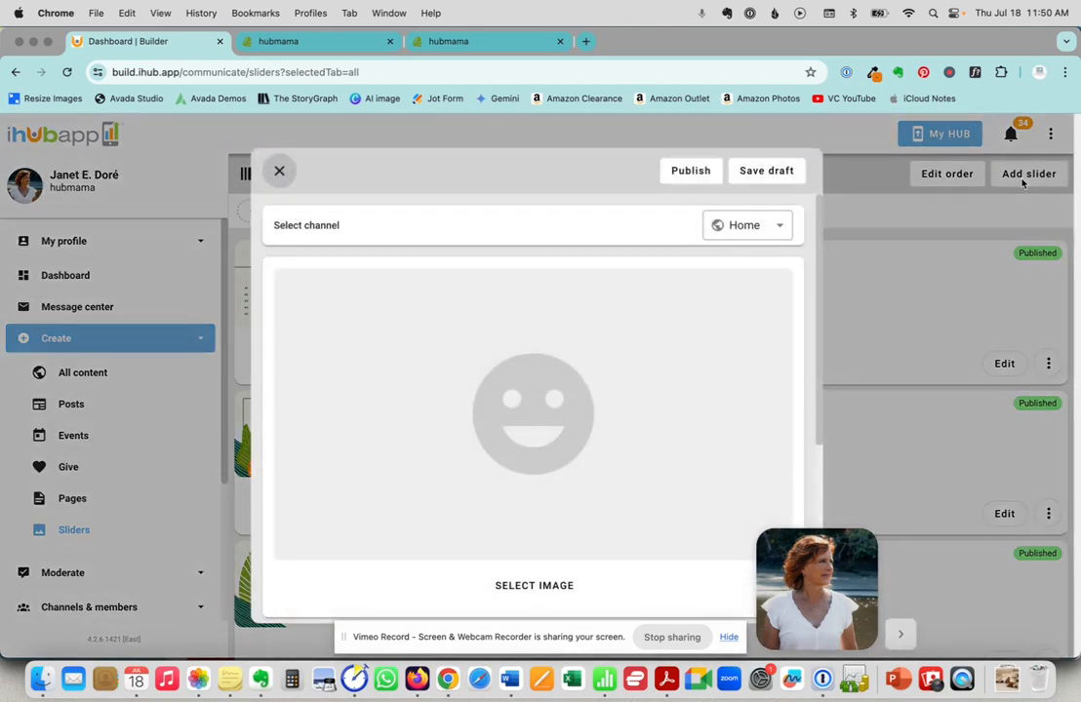
scroll(545, 219, "down", 3)
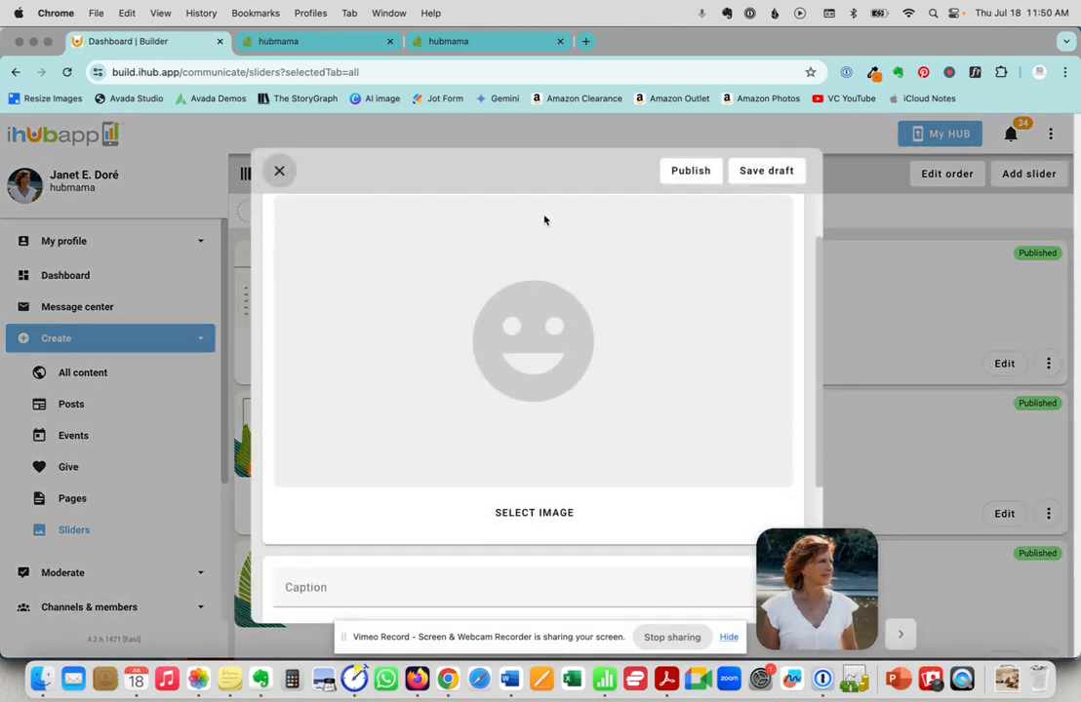
scroll(514, 345, "up", 3)
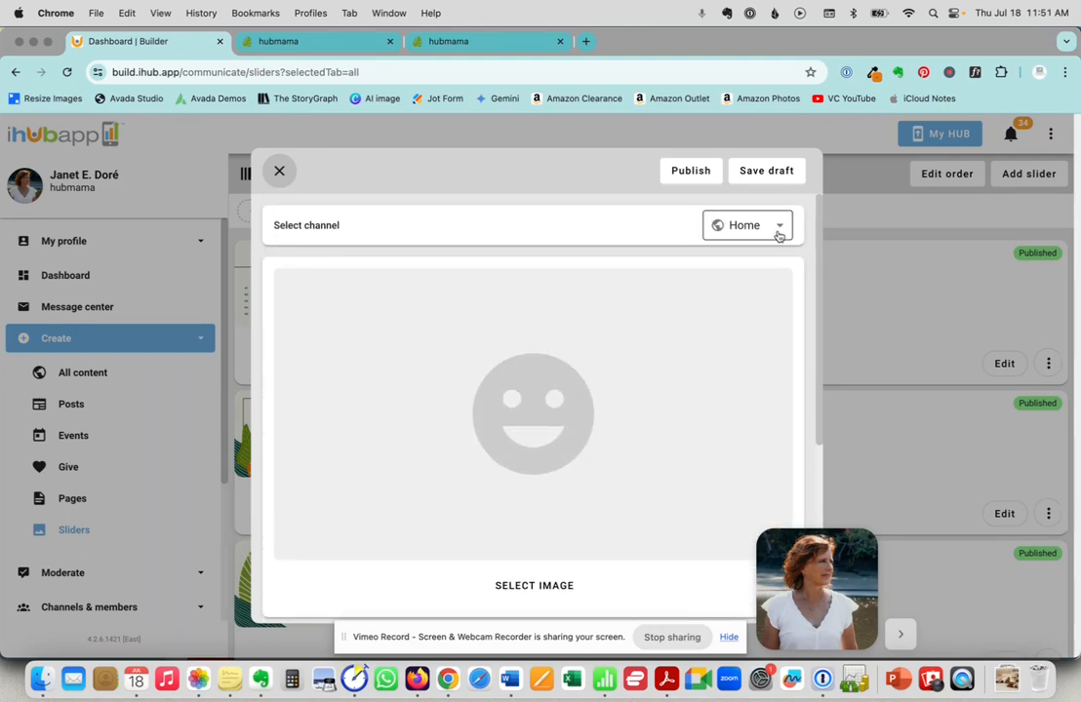
left_click(779, 233)
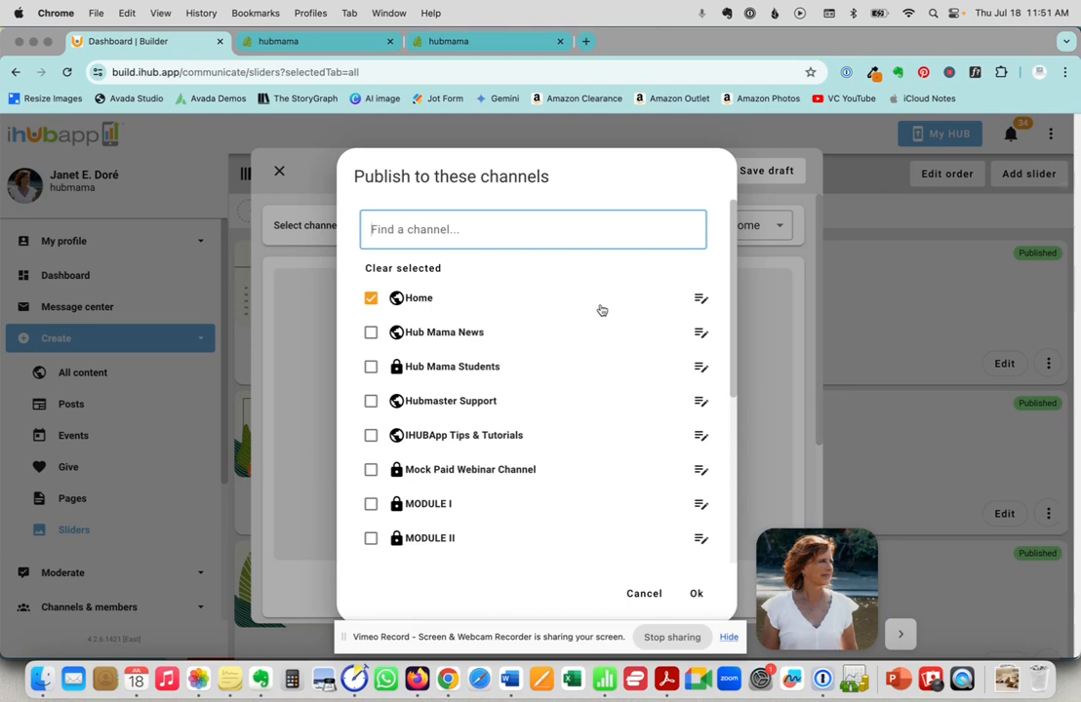
scroll(444, 350, "down", 3)
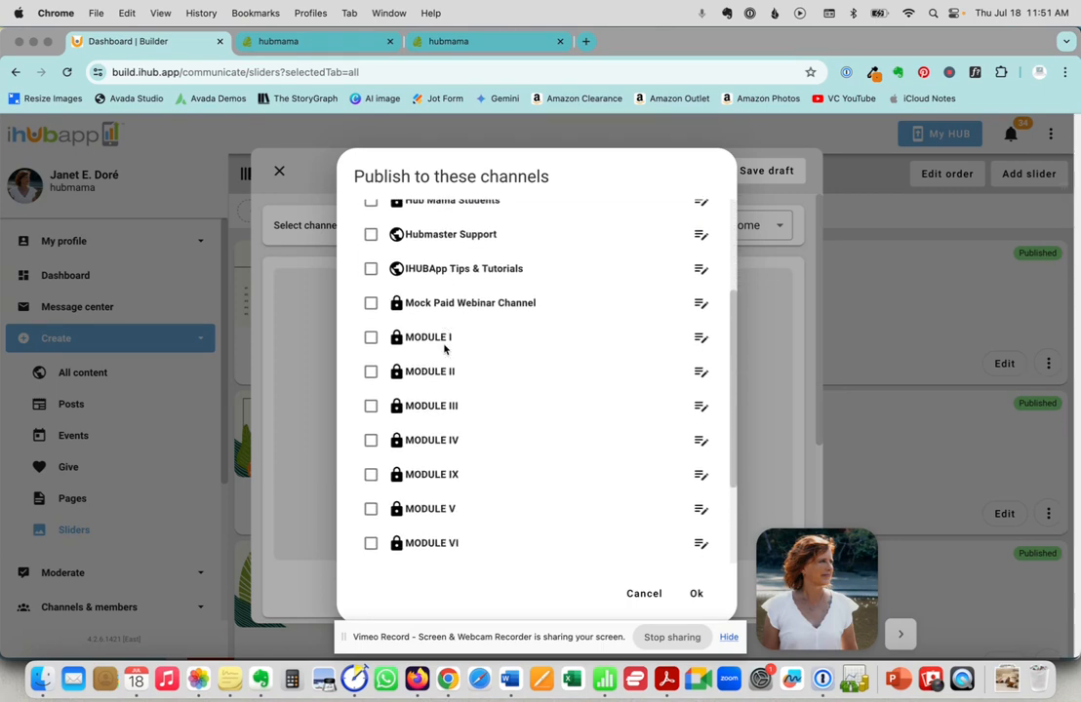
scroll(444, 349, "up", 3)
Step: Clear the Home channel, look through the other available channels, and select Home again
left_click(372, 291)
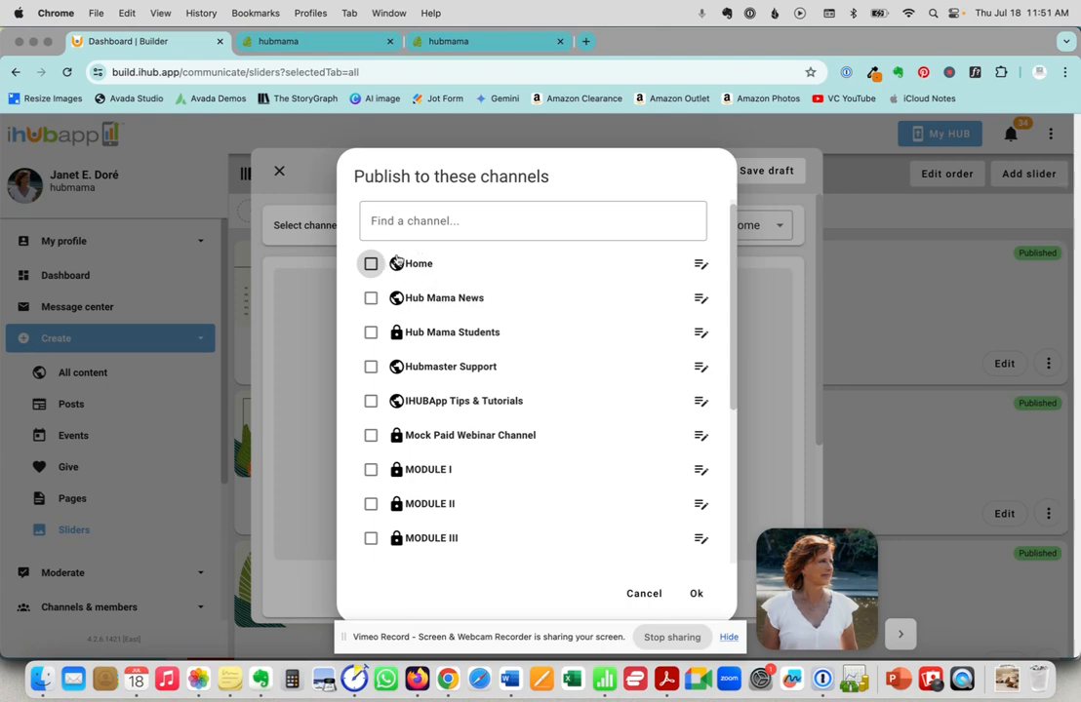
scroll(413, 357, "down", 3)
scroll(413, 357, "down", 3)
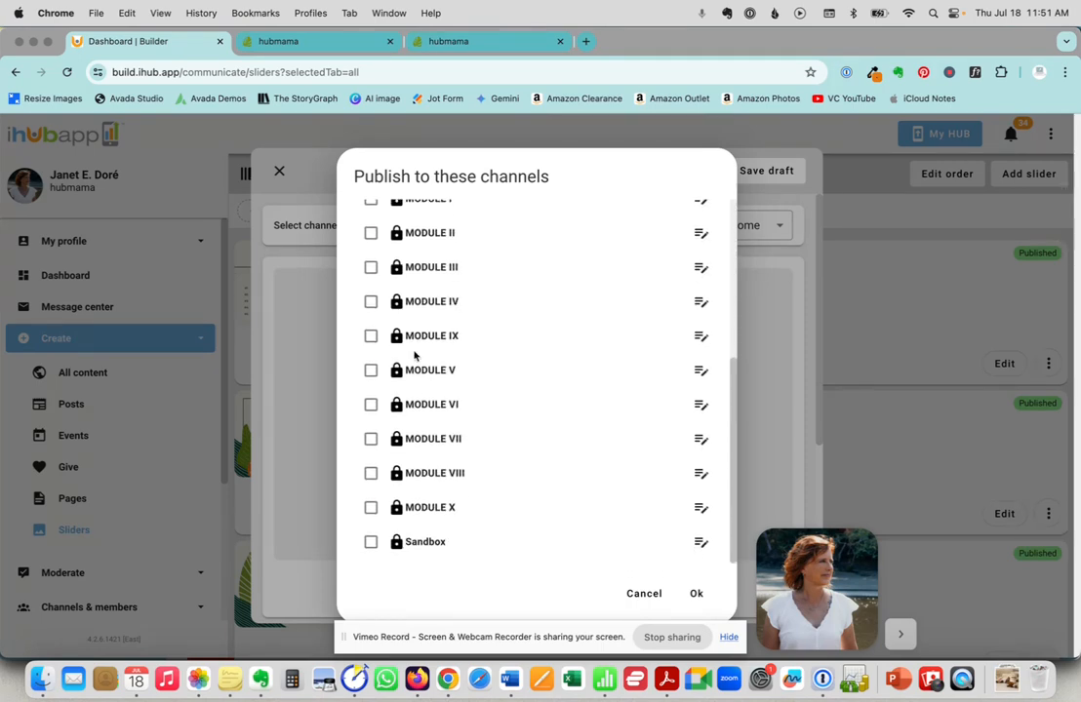
scroll(414, 357, "up", 6)
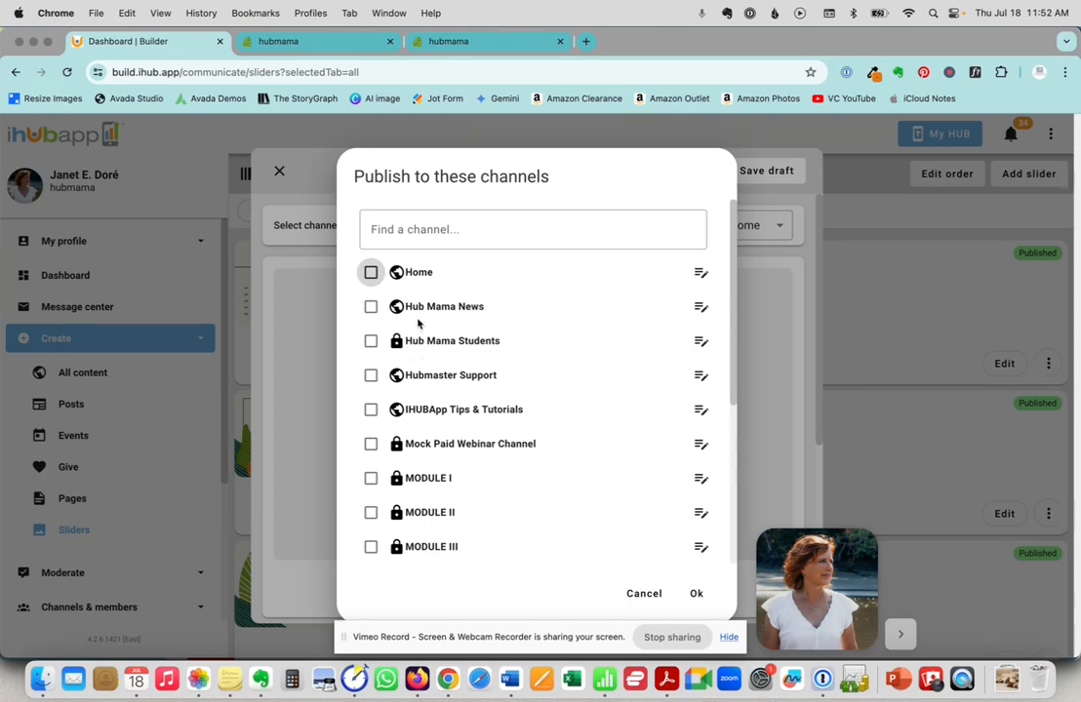
scroll(419, 332, "down", 5)
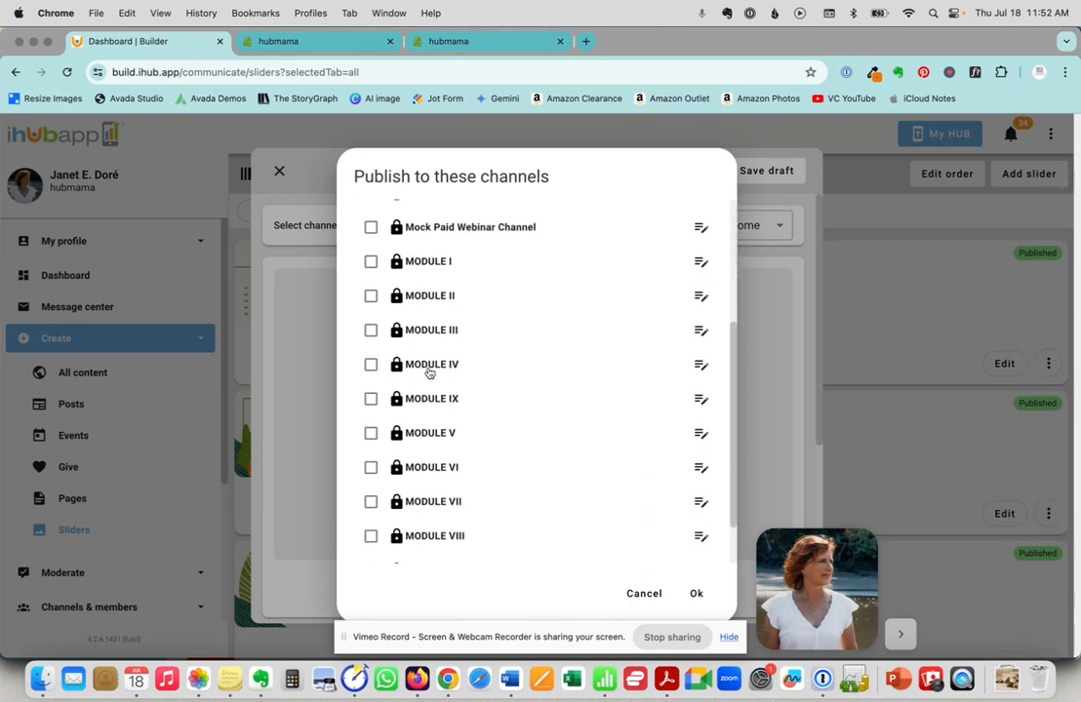
scroll(428, 369, "down", 3)
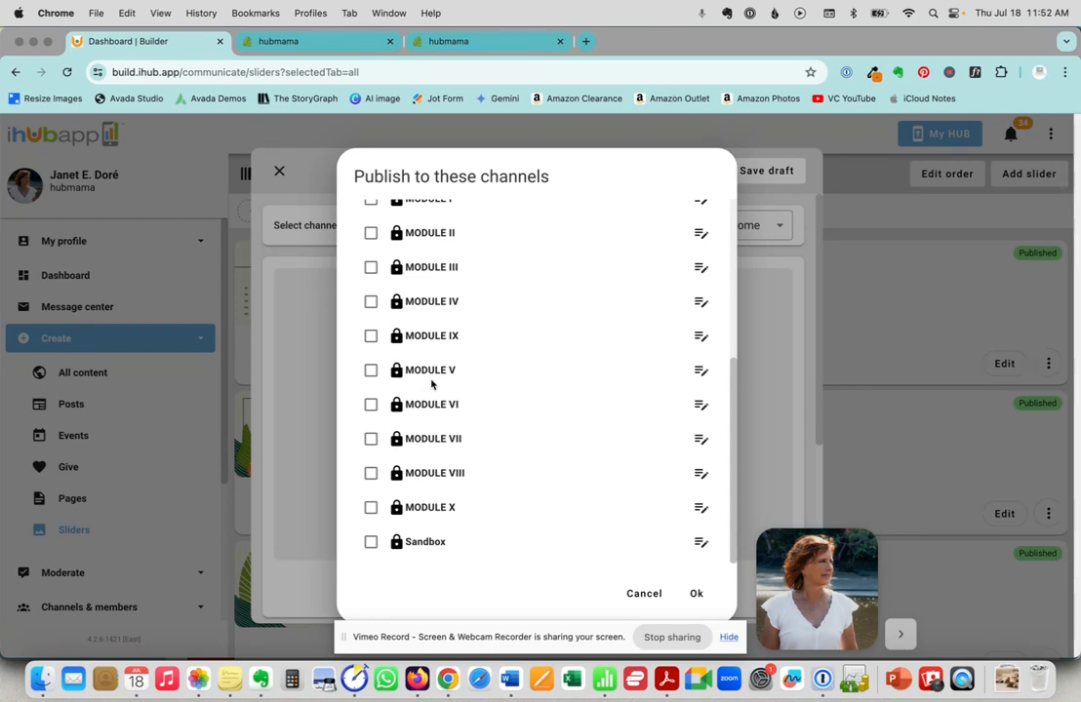
scroll(431, 383, "up", 6)
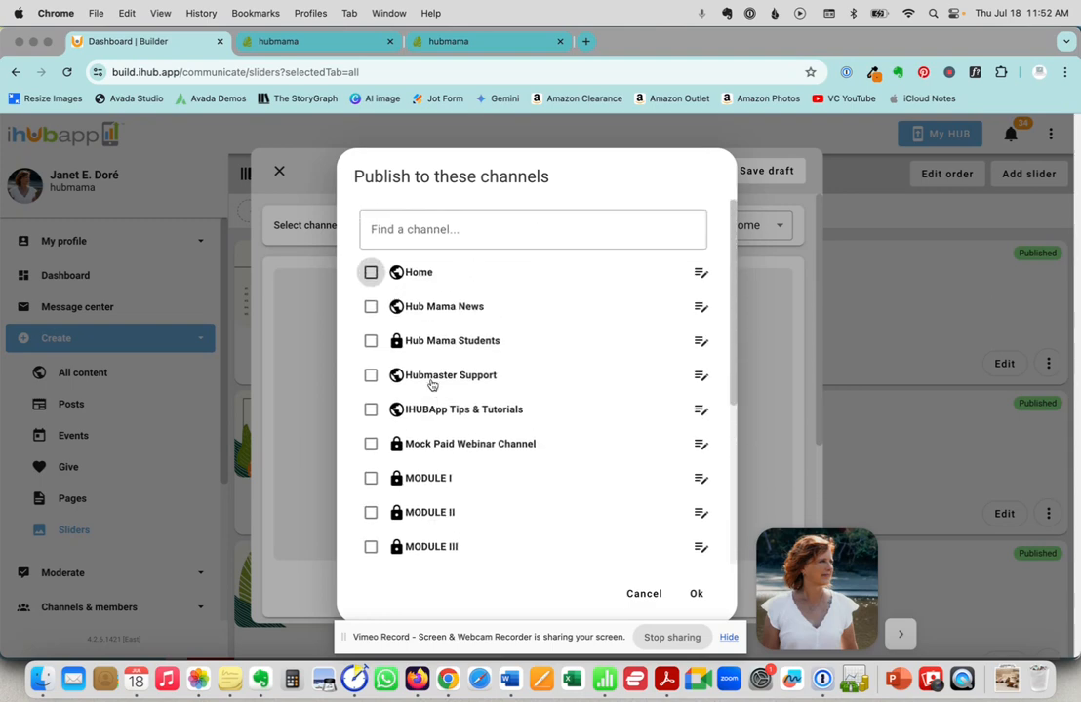
left_click(370, 273)
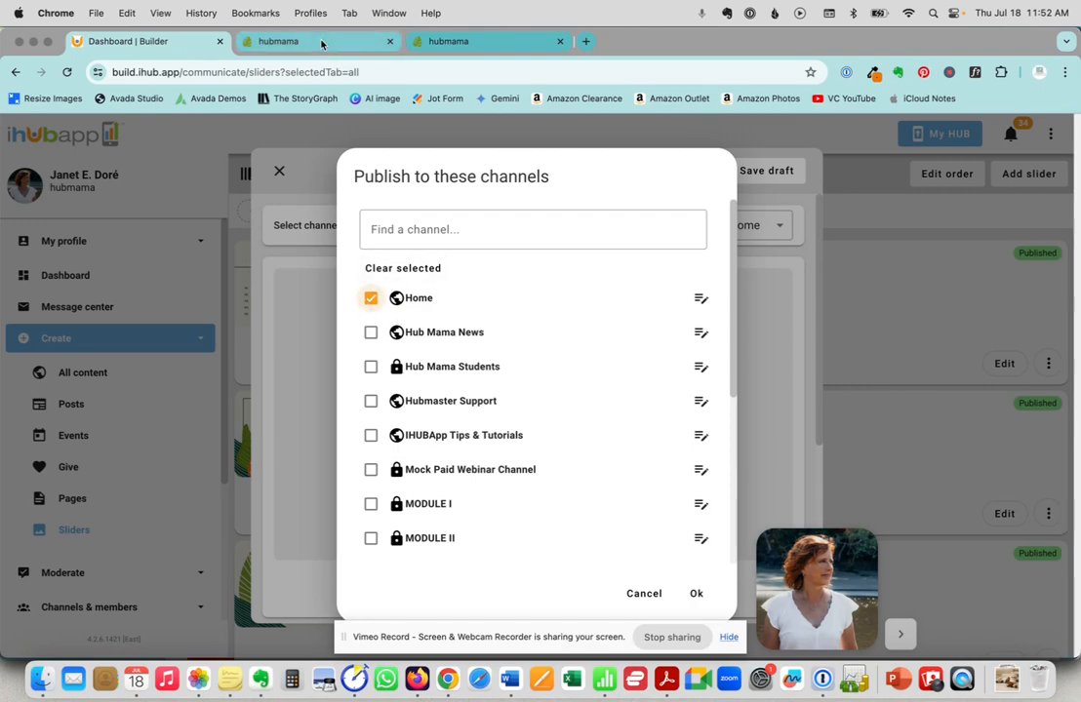
Step: Check the slider area on the live home page and confirm Home as the new slider's publishing channel
left_click(280, 41)
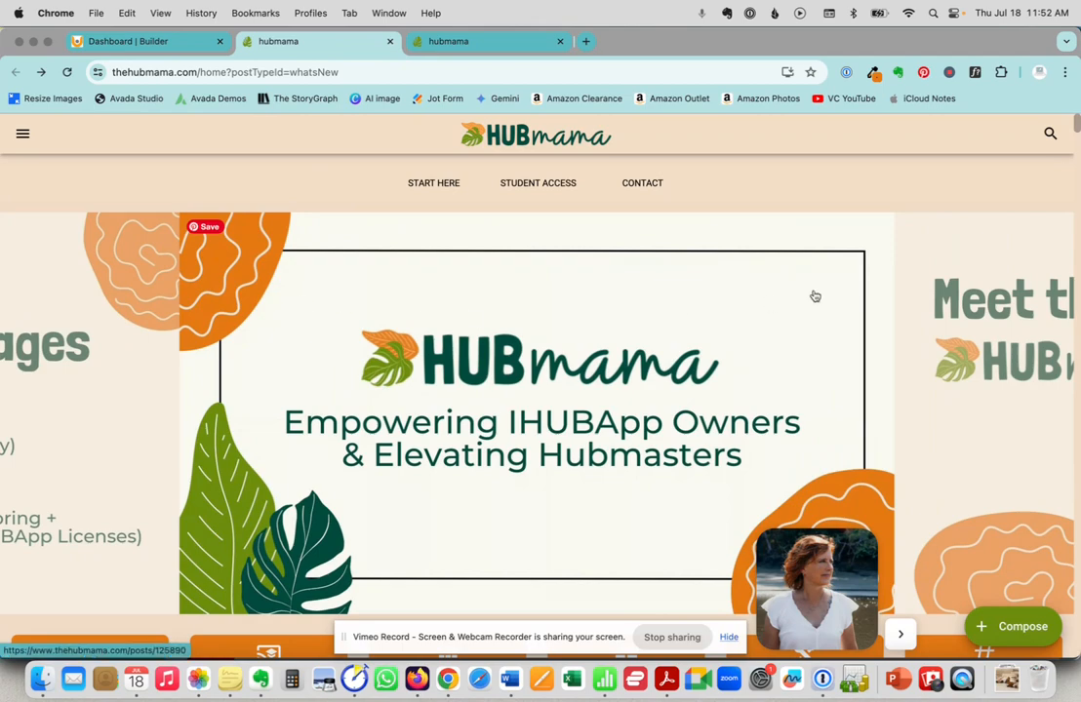
left_click(190, 44)
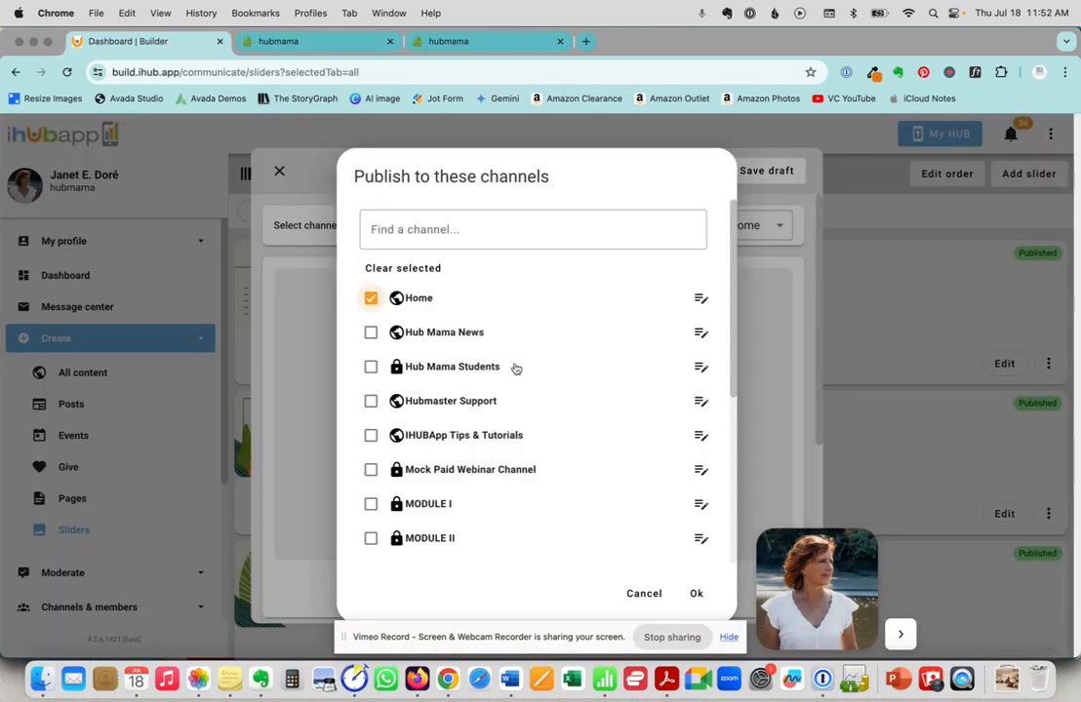
scroll(514, 366, "down", 1)
scroll(514, 369, "up", 1)
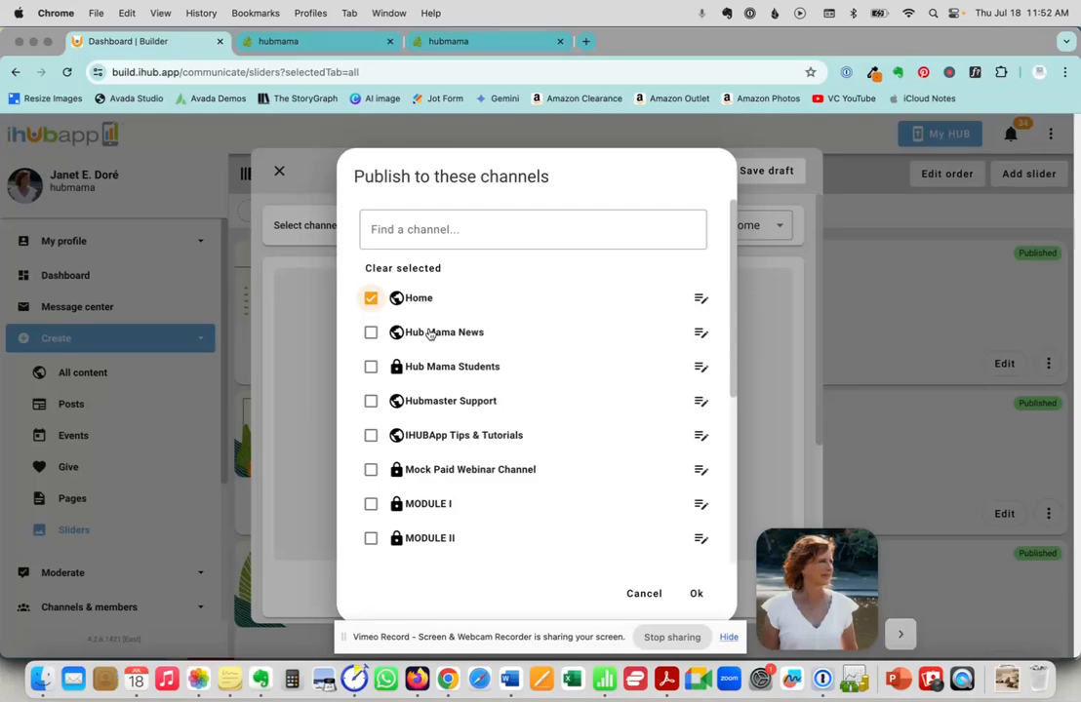
scroll(421, 331, "down", 3)
scroll(429, 334, "down", 2)
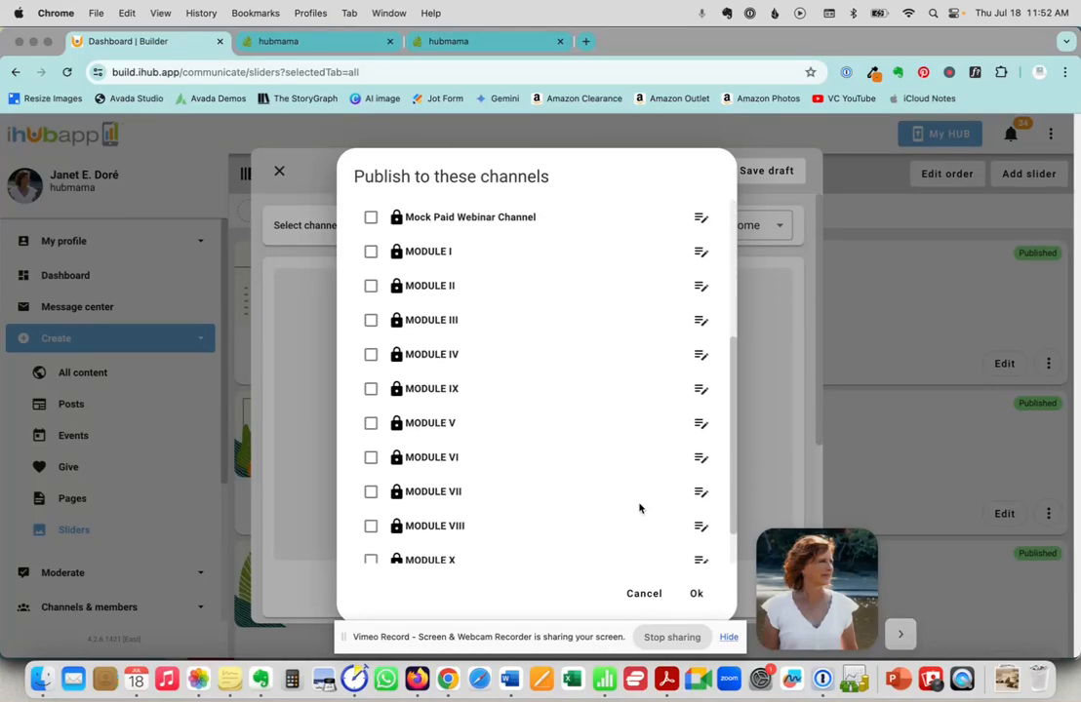
left_click(696, 594)
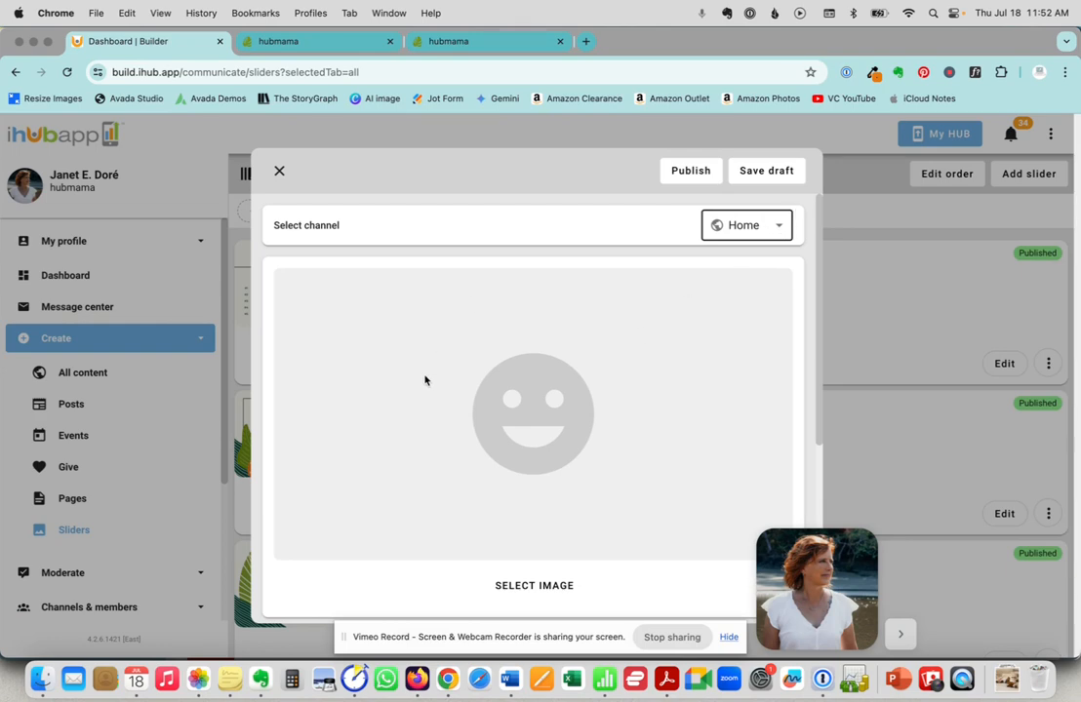
Step: Open the new slider's image selection and look through the recent images
scroll(430, 390, "down", 2)
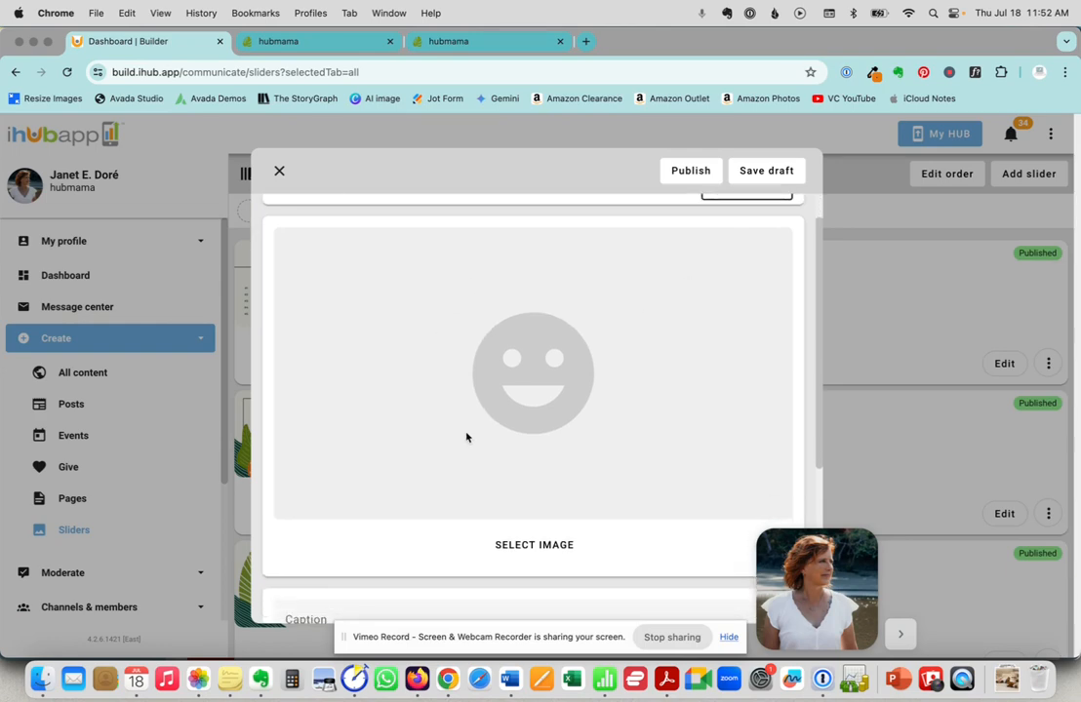
left_click(527, 549)
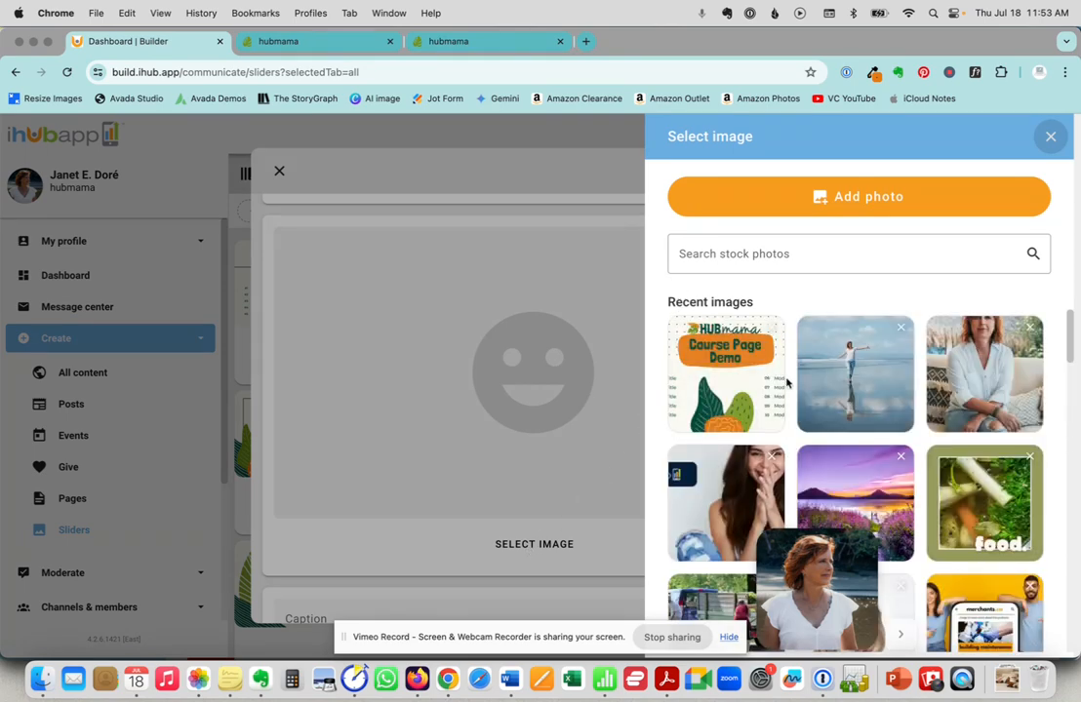
scroll(786, 382, "down", 3)
scroll(786, 382, "down", 10)
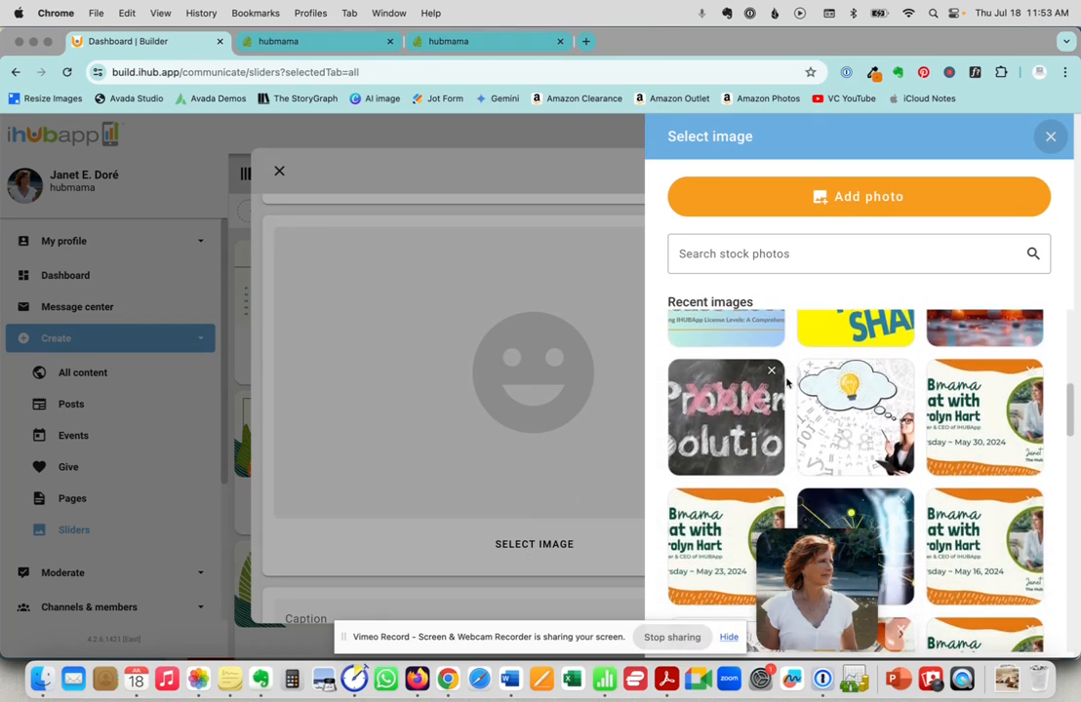
scroll(786, 382, "down", 15)
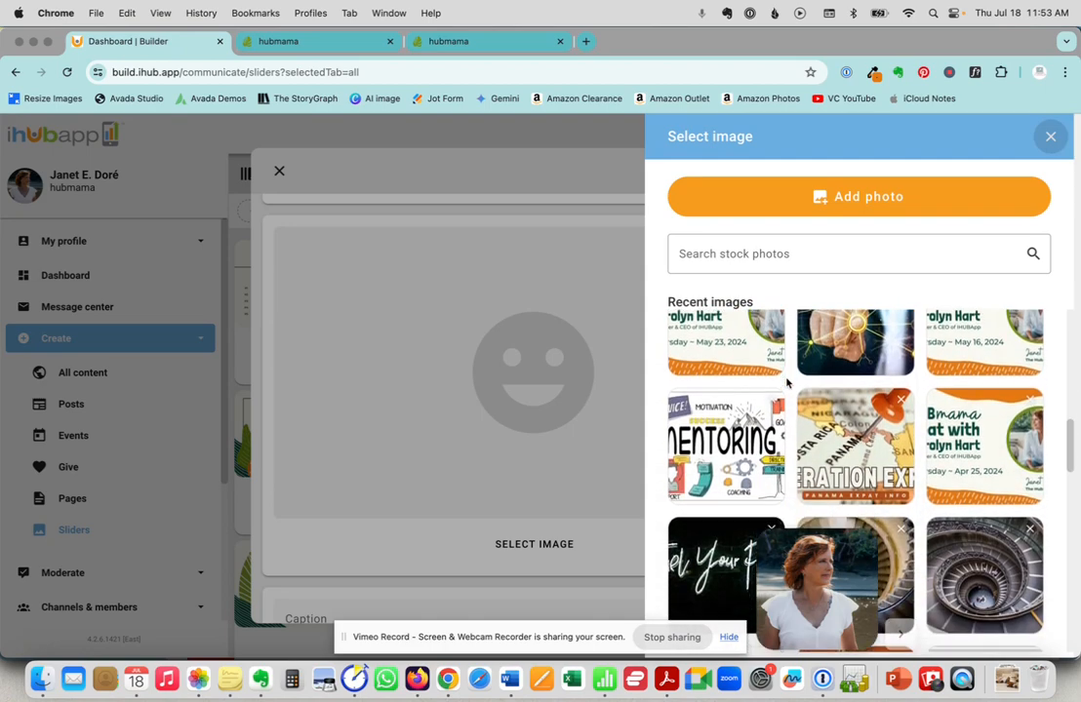
scroll(786, 382, "up", 15)
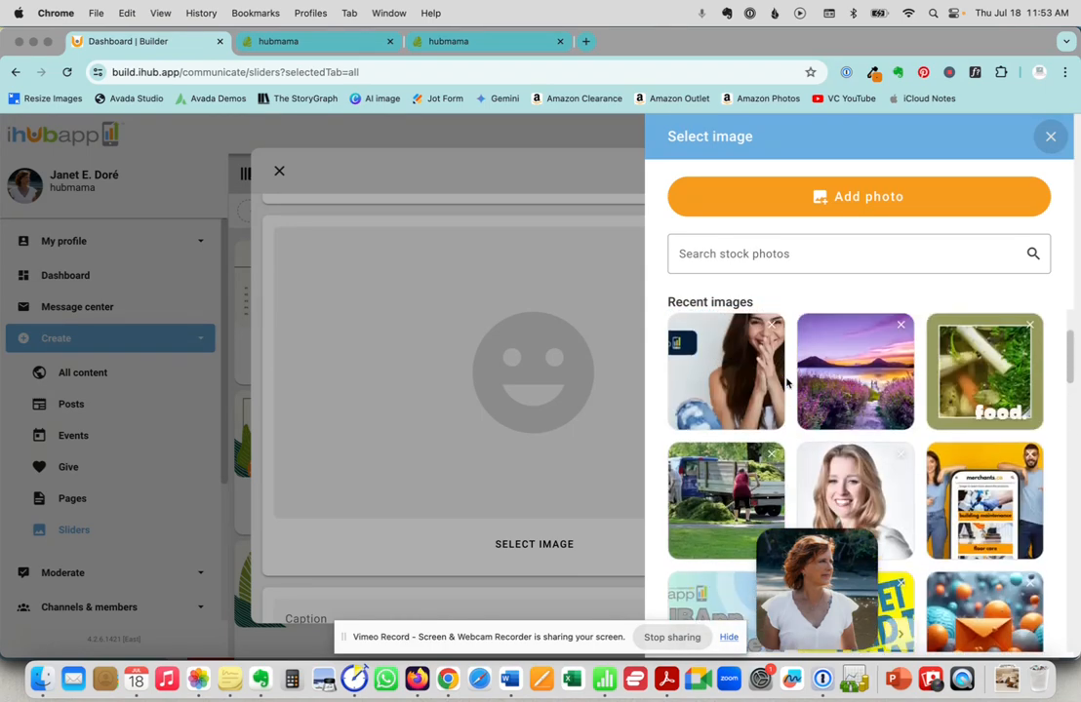
Step: Add Course Page Demo.jpg from the Hub Images folder as the new slider's image
left_click(736, 253)
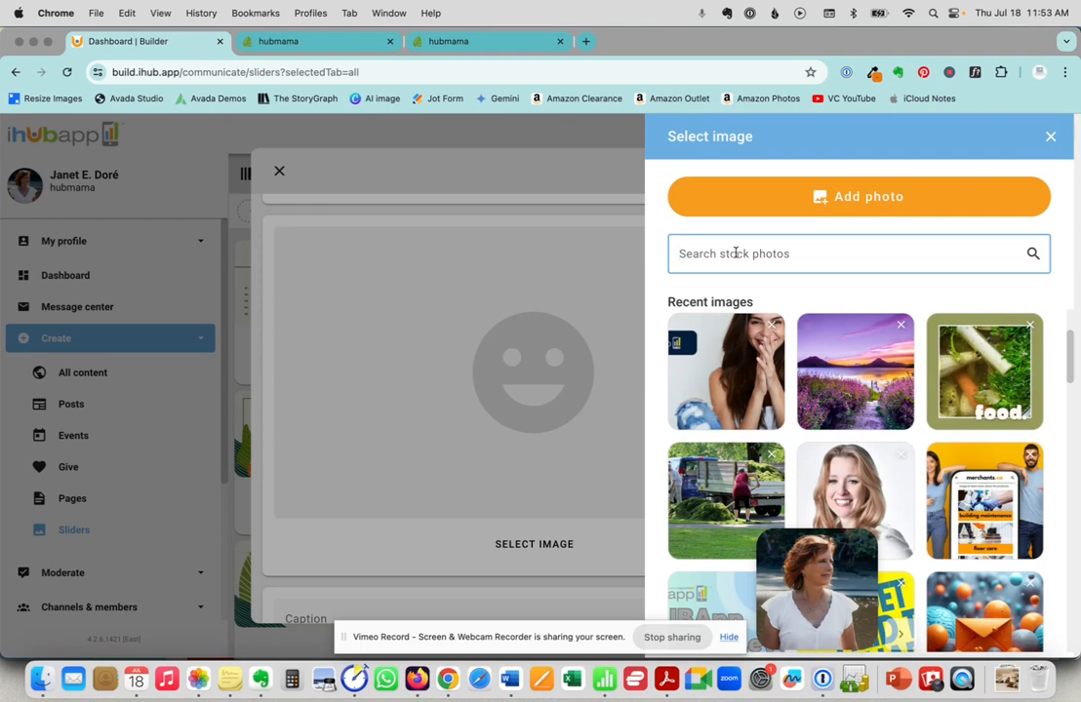
left_click(835, 199)
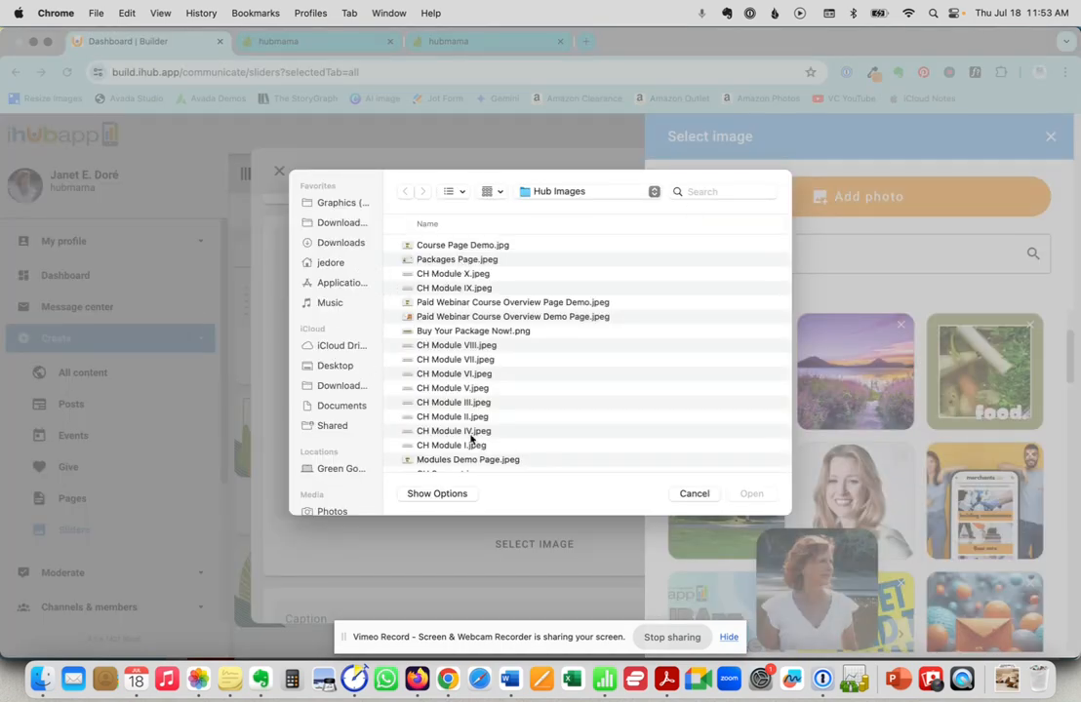
left_click(467, 245)
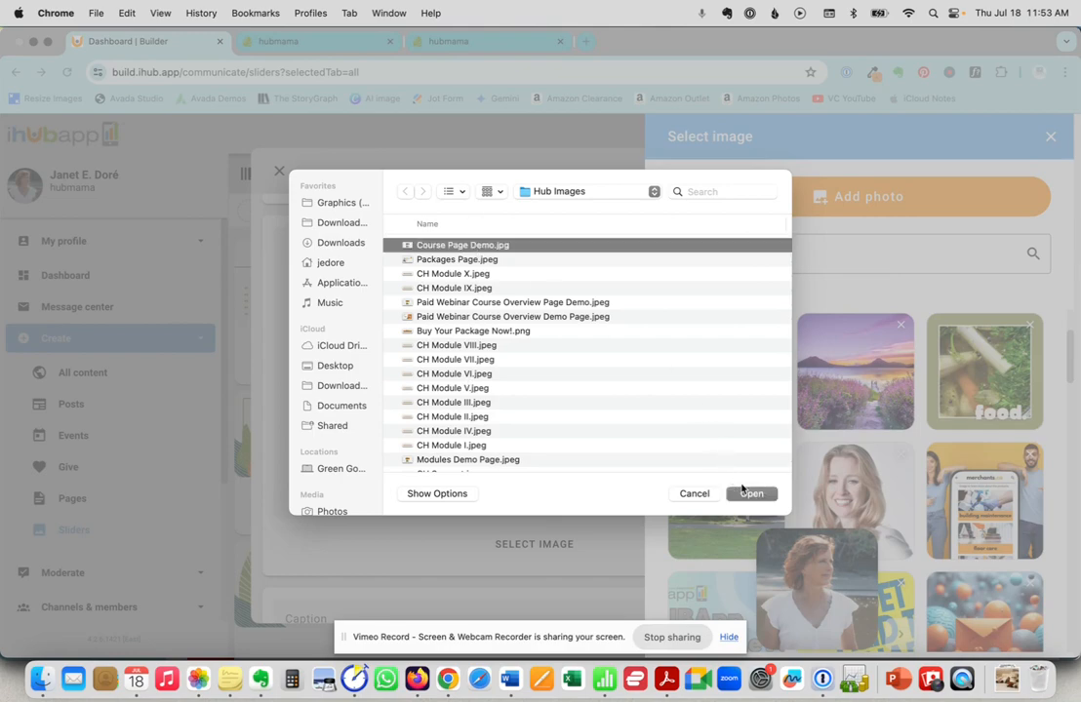
left_click(692, 493)
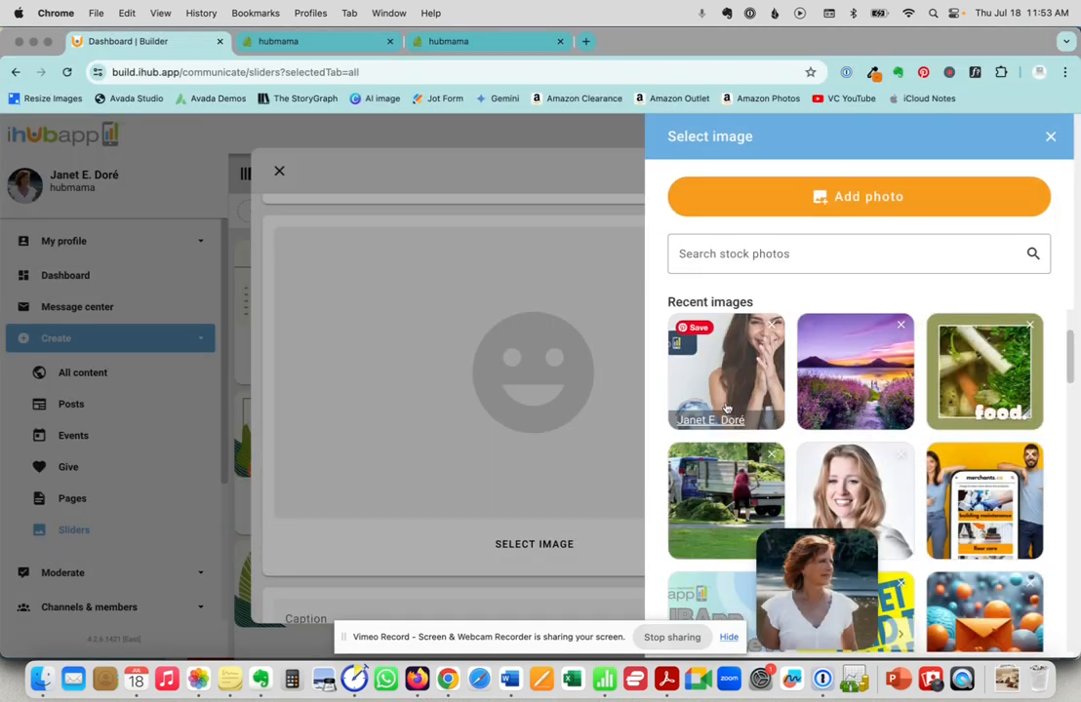
left_click(725, 363)
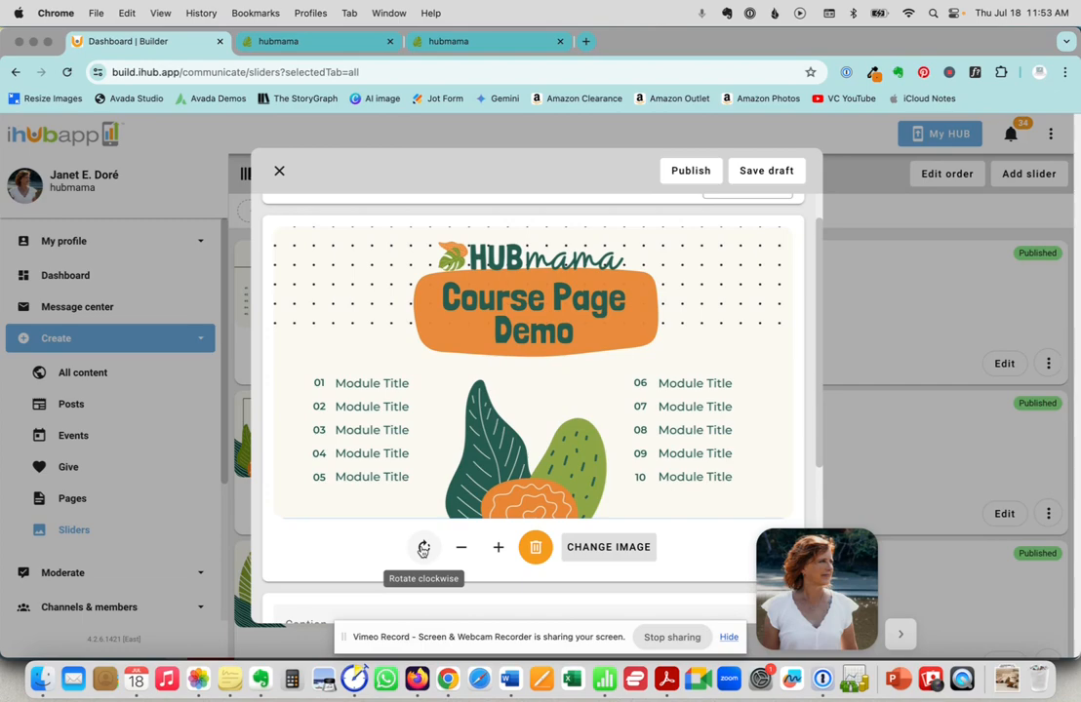
Step: Zoom the slider image in and back out, and look at the selection for replacing it without changing the image
left_click(497, 547)
left_click(503, 553)
left_click(503, 553)
left_click(503, 553)
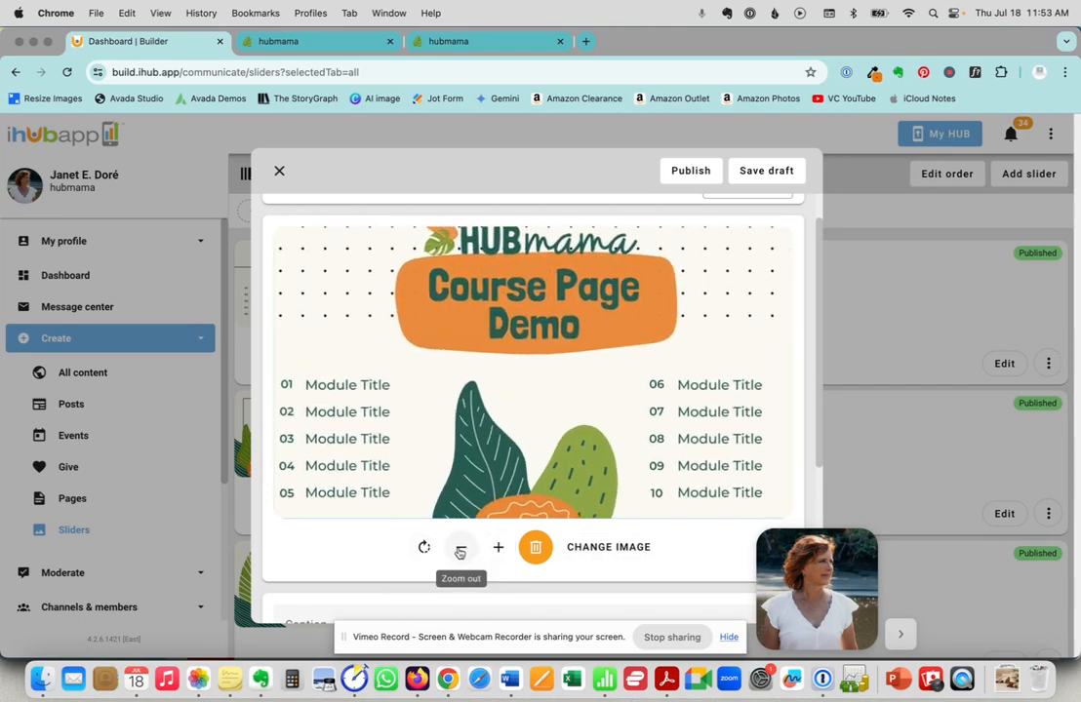
left_click(459, 552)
left_click(459, 553)
left_click(460, 552)
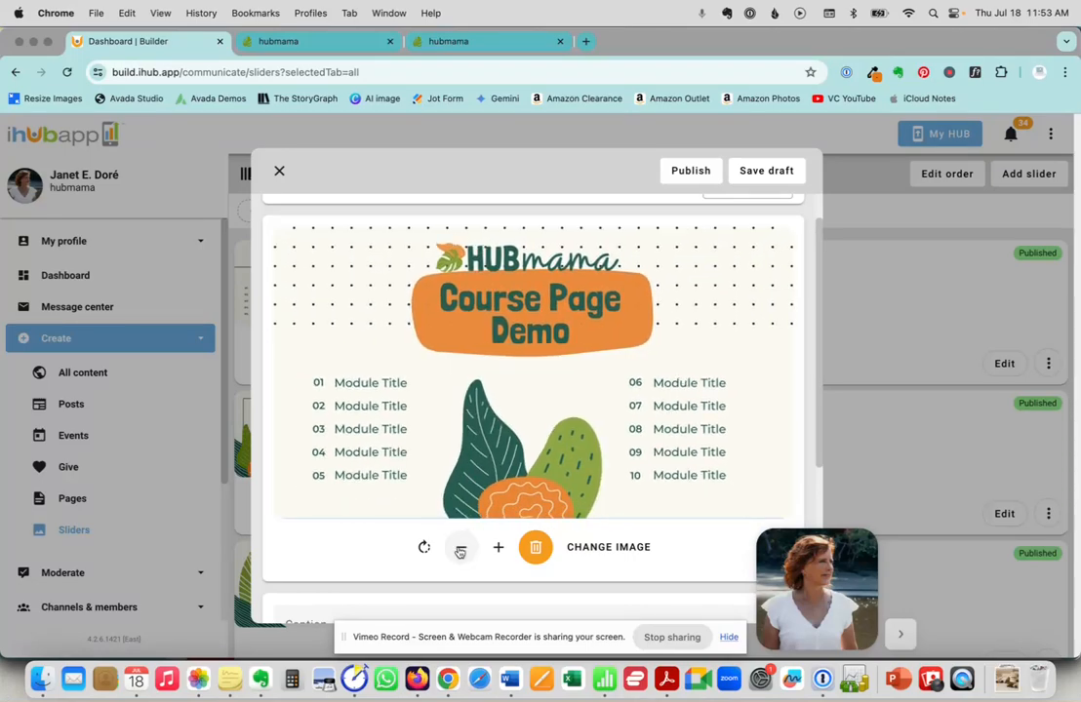
left_click(591, 554)
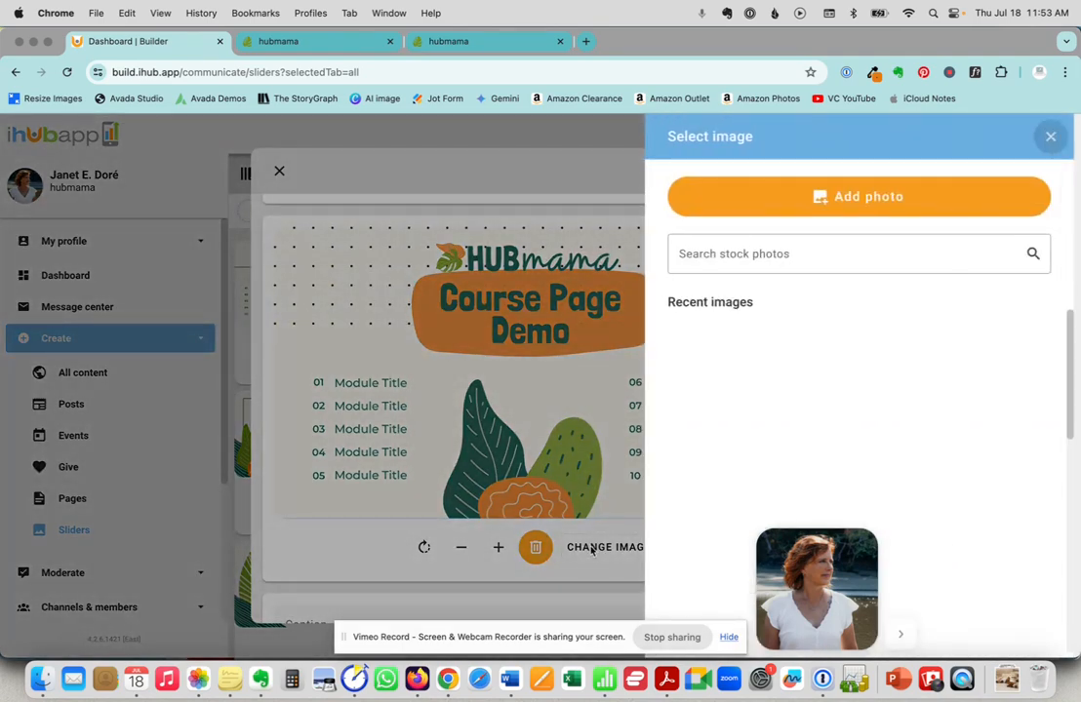
left_click(1051, 139)
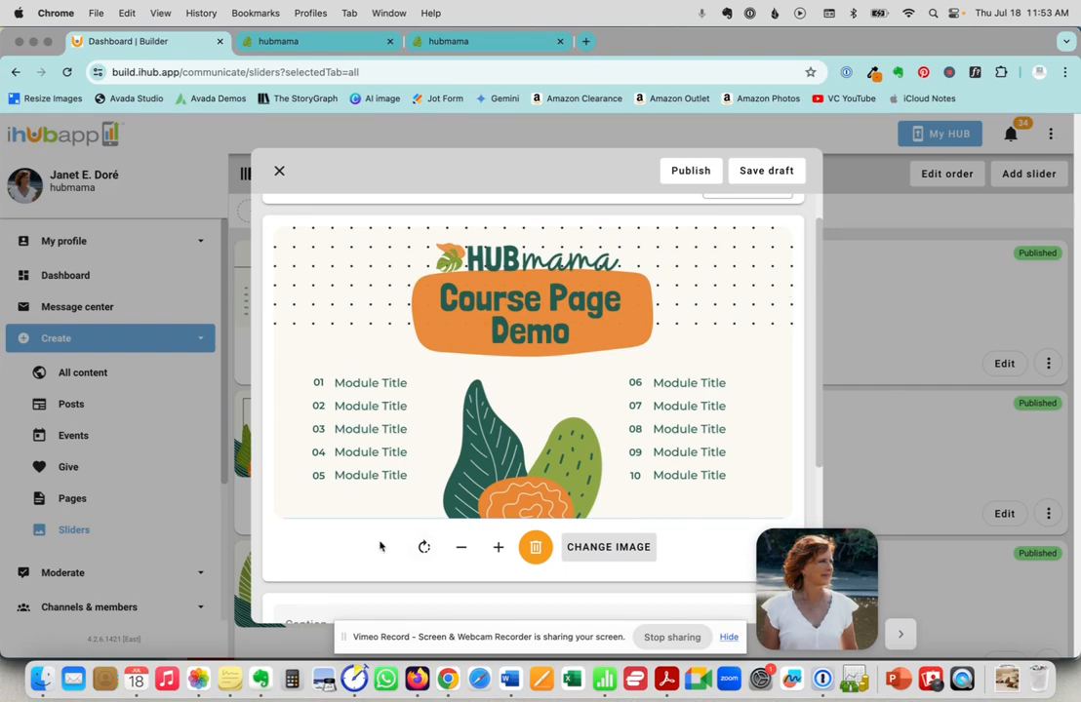
Step: View the sliders on the live home page, advance to the Resources for IHUBApp Owners slide, and return to the new slider
left_click(325, 43)
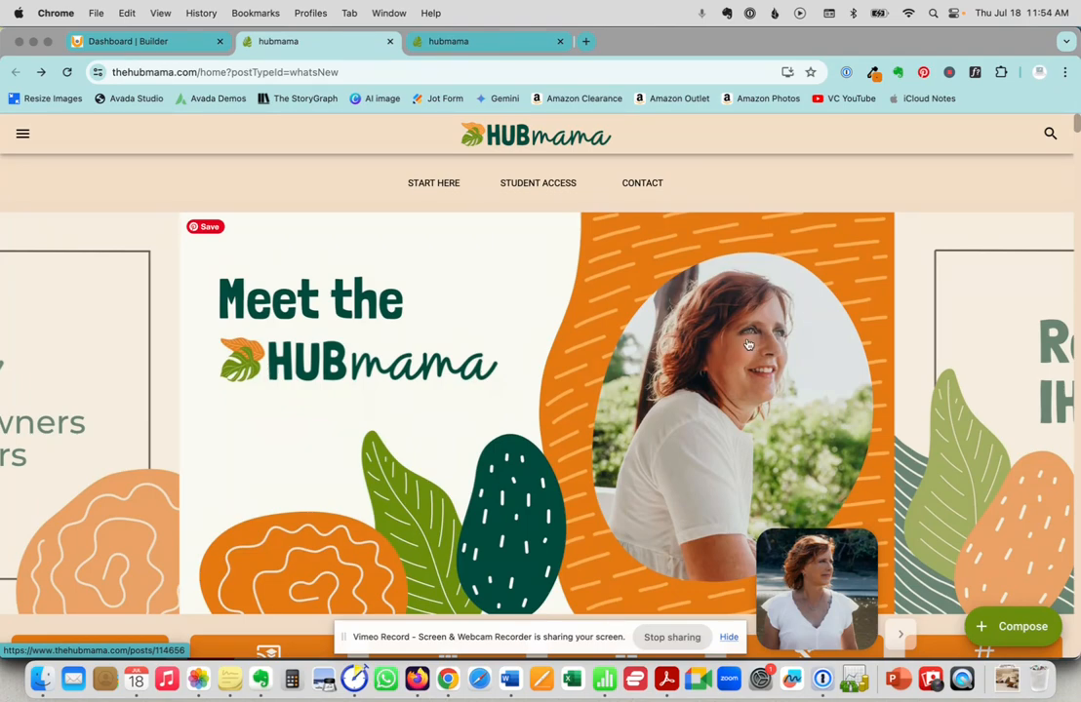
left_click_drag(832, 366, 277, 429)
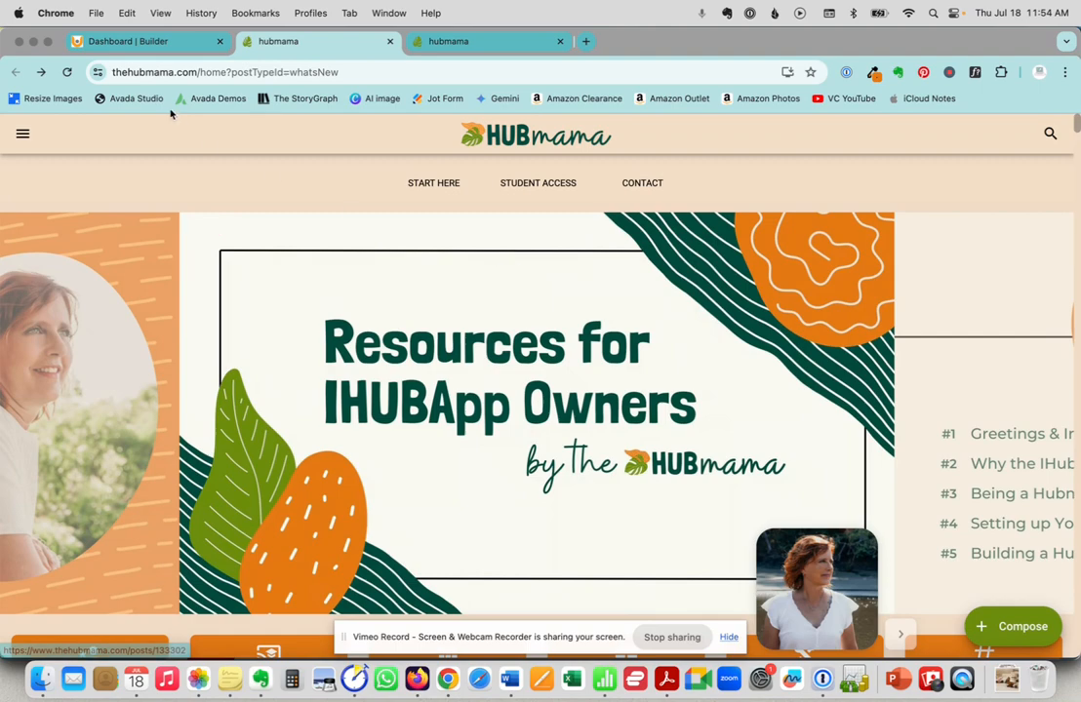
left_click(157, 42)
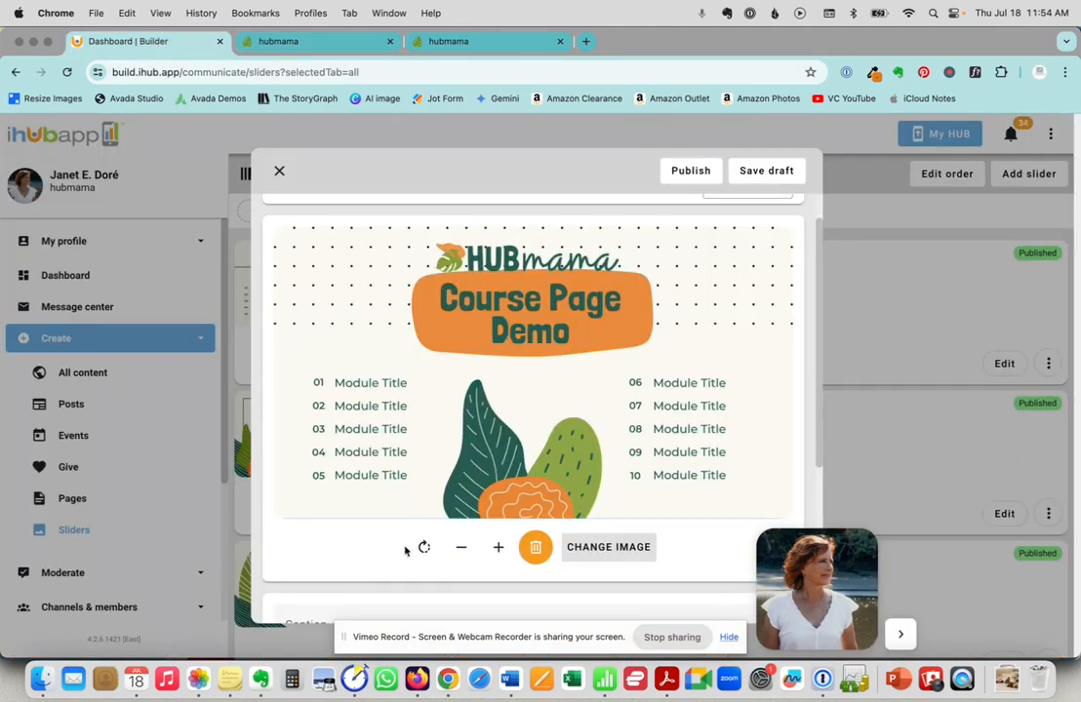
Step: Leave the slider's caption empty and link the slider to the Sandbox channel
scroll(404, 551, "down", 5)
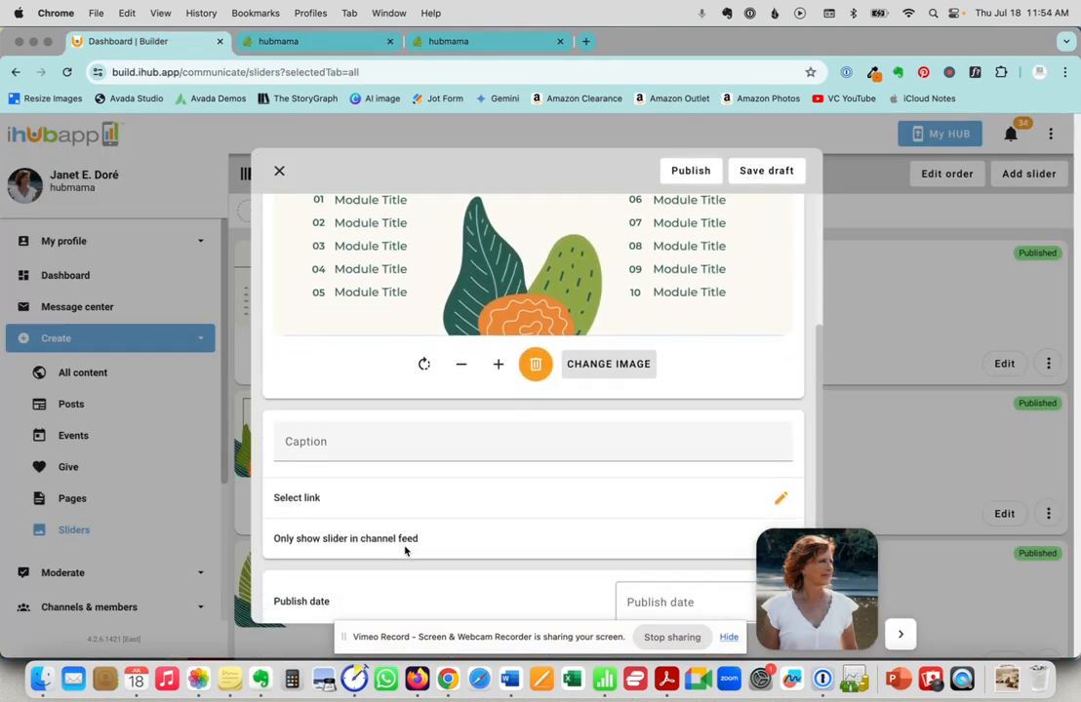
left_click(377, 429)
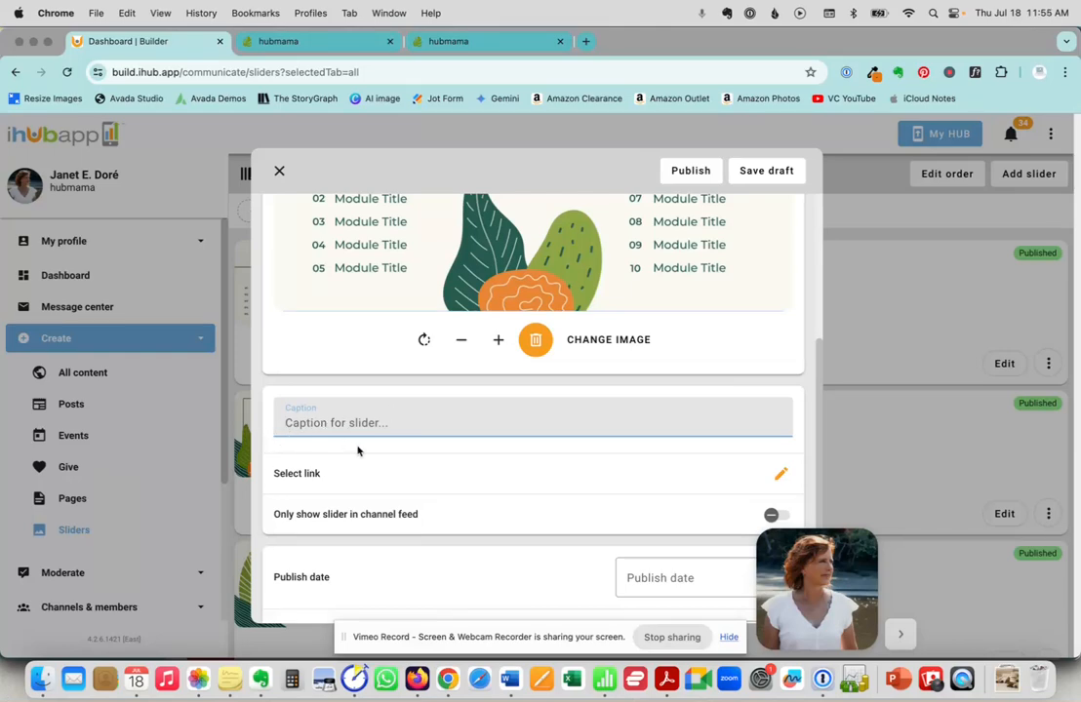
scroll(403, 453, "down", 2)
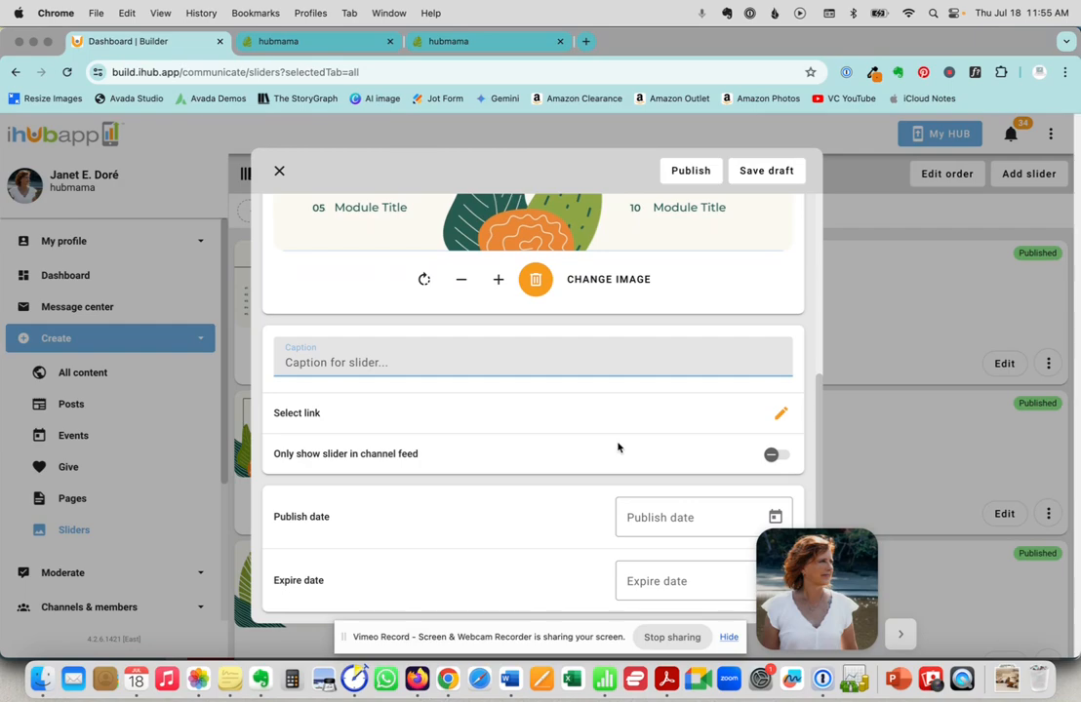
left_click(777, 414)
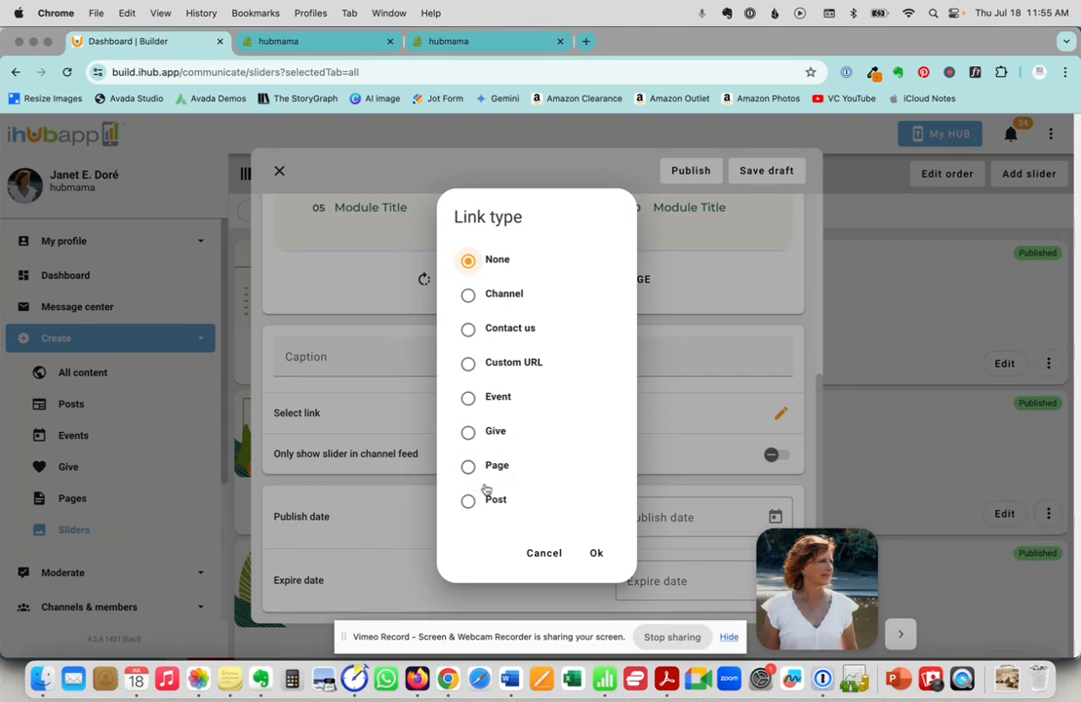
left_click(469, 295)
left_click(596, 551)
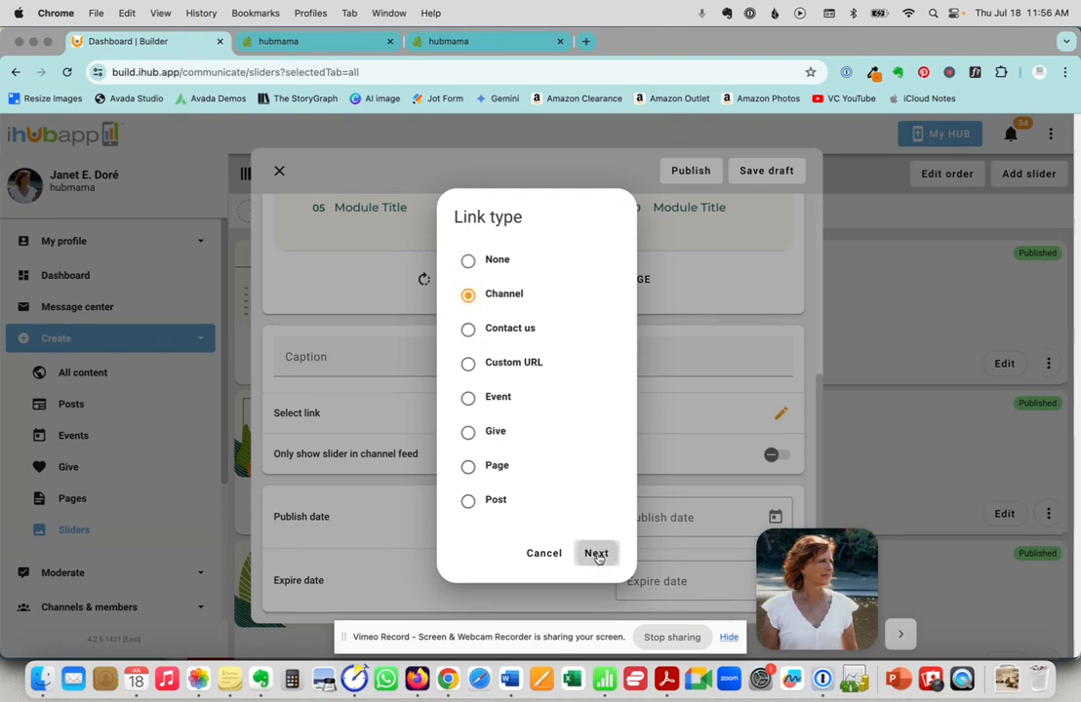
scroll(484, 315, "down", 10)
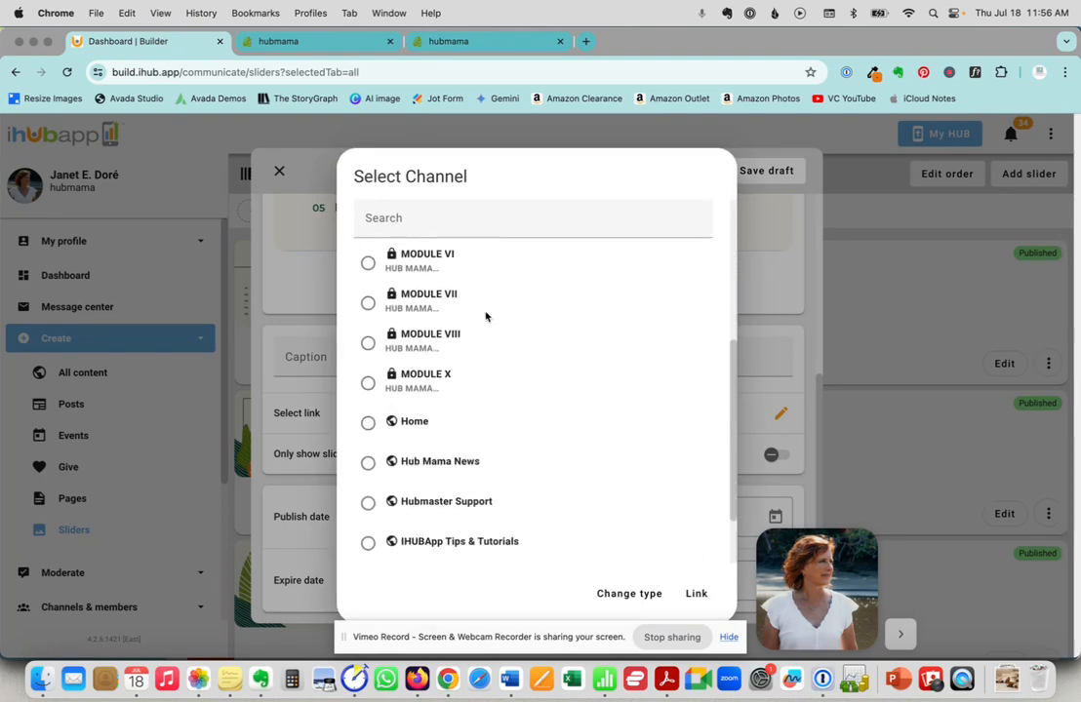
scroll(485, 314, "up", 10)
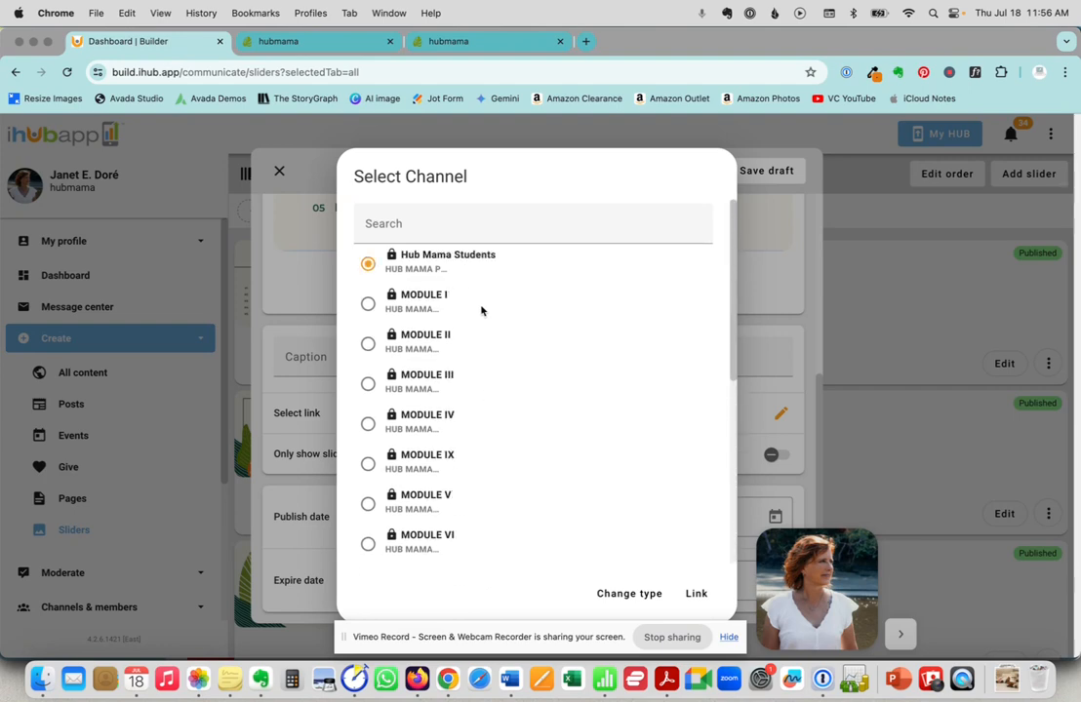
left_click(394, 226)
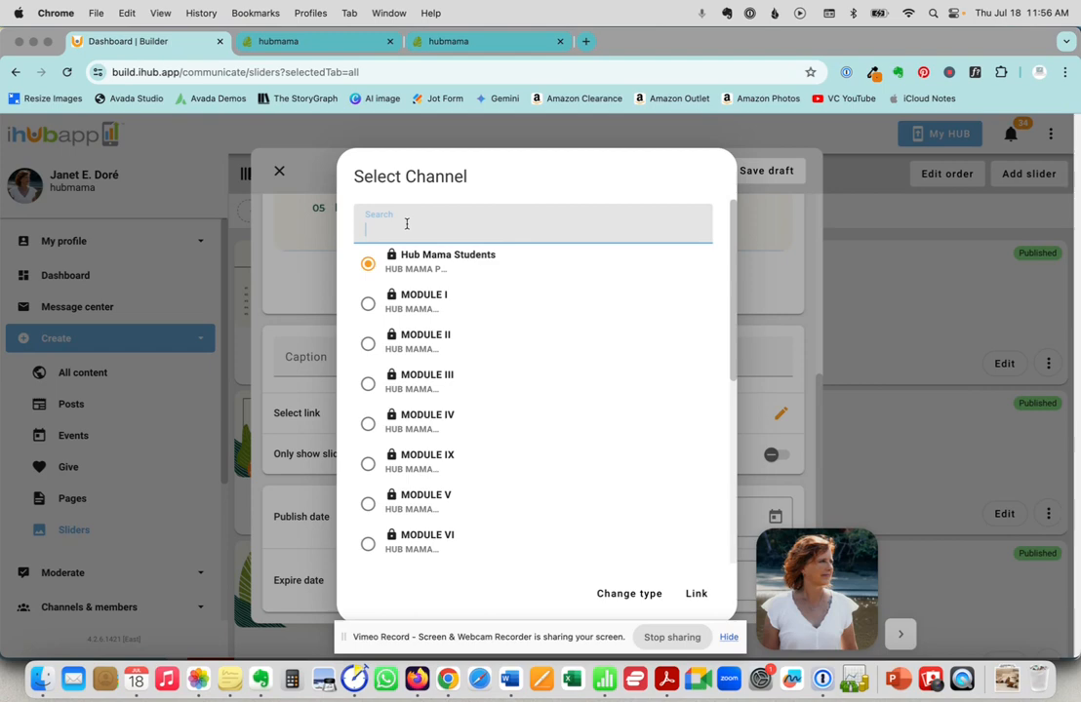
scroll(459, 337, "down", 10)
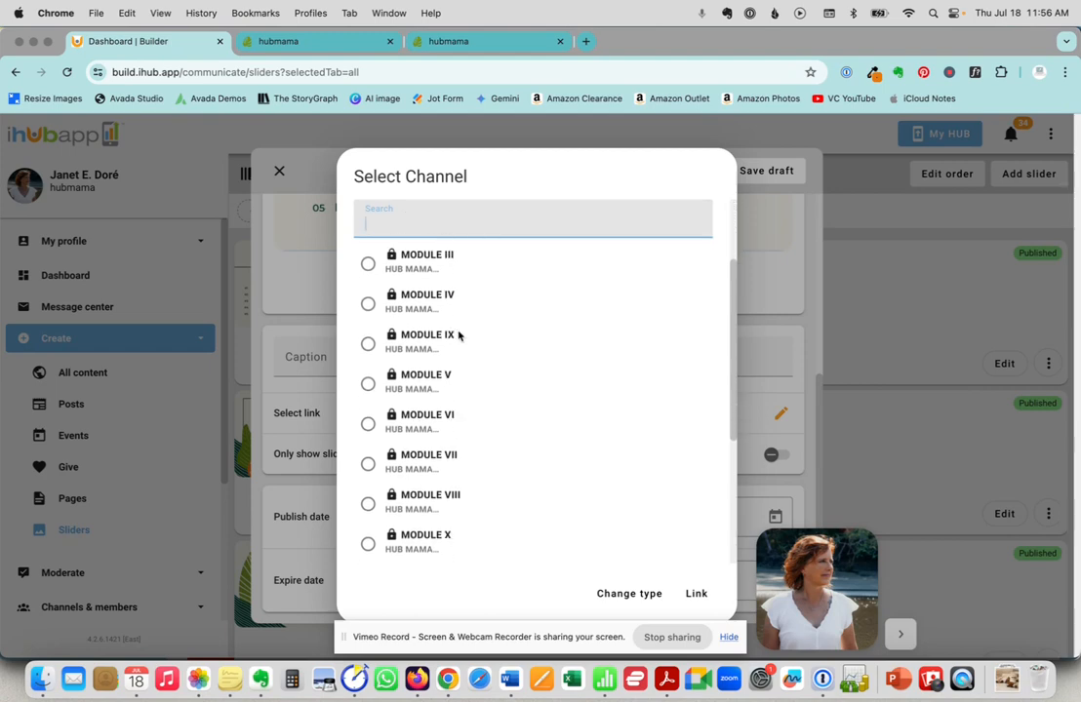
left_click(368, 538)
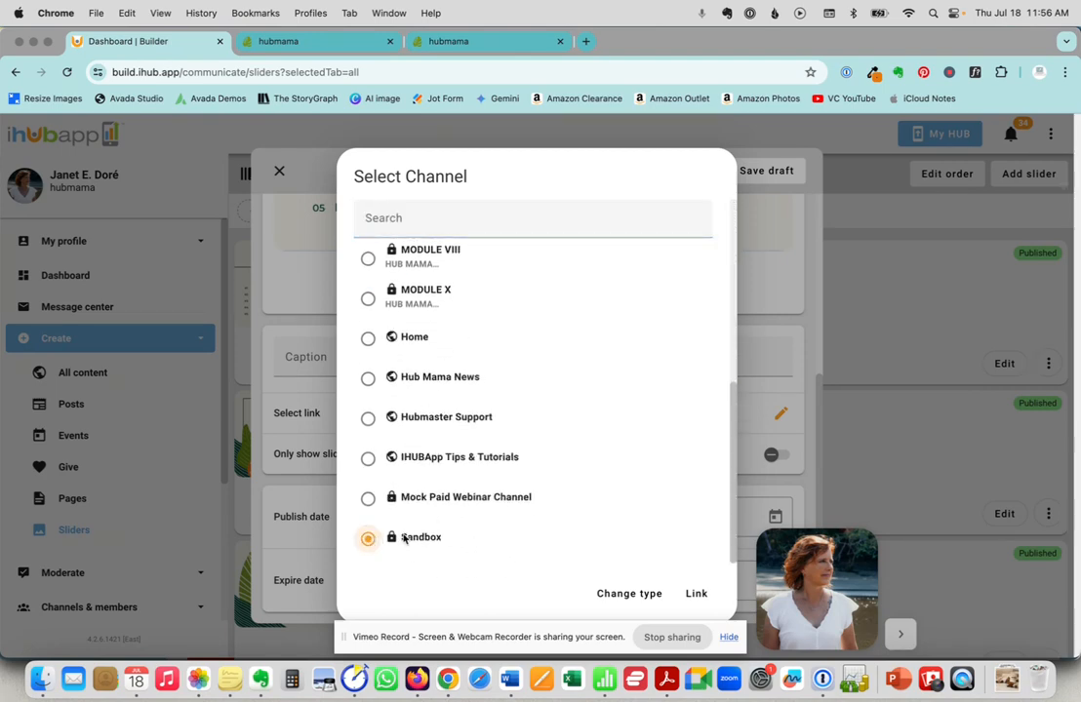
left_click(696, 592)
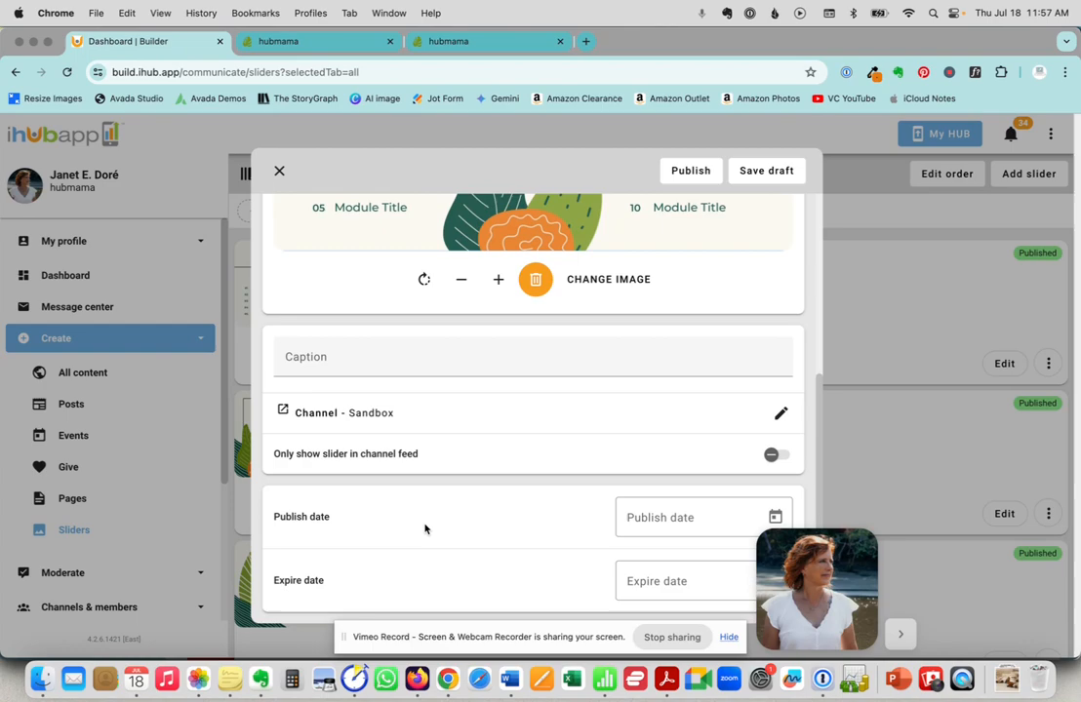
Step: Compare the new slider's settings with the slider area on the live home page
scroll(424, 529, "up", 1)
scroll(424, 529, "down", 1)
left_click(296, 43)
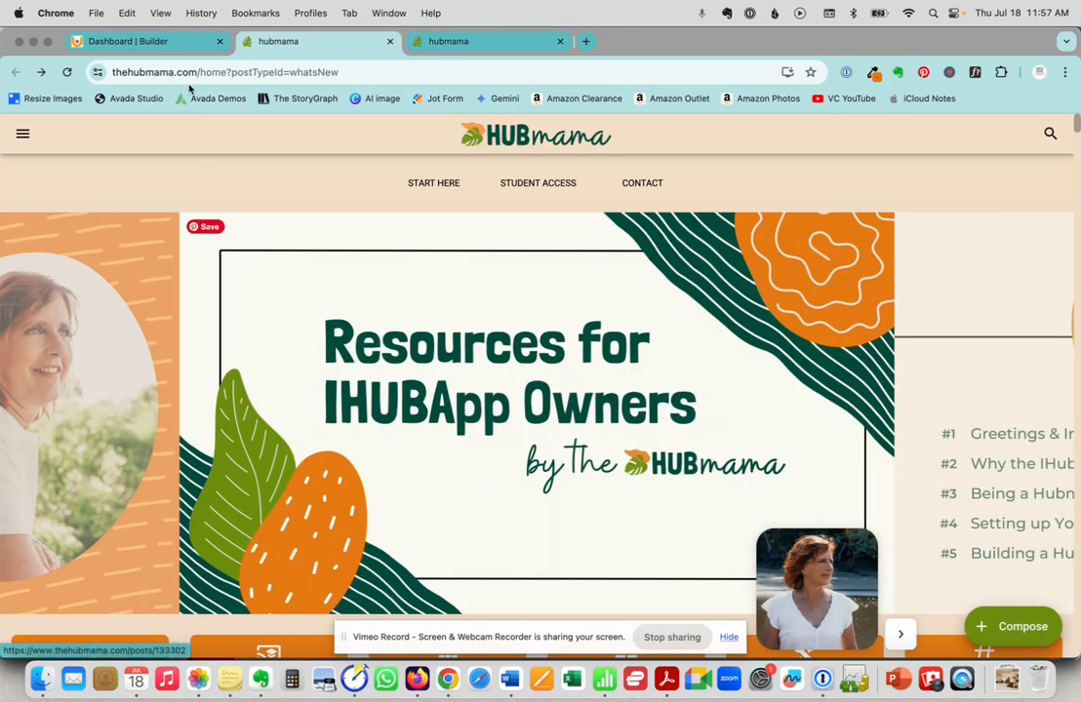
left_click(148, 41)
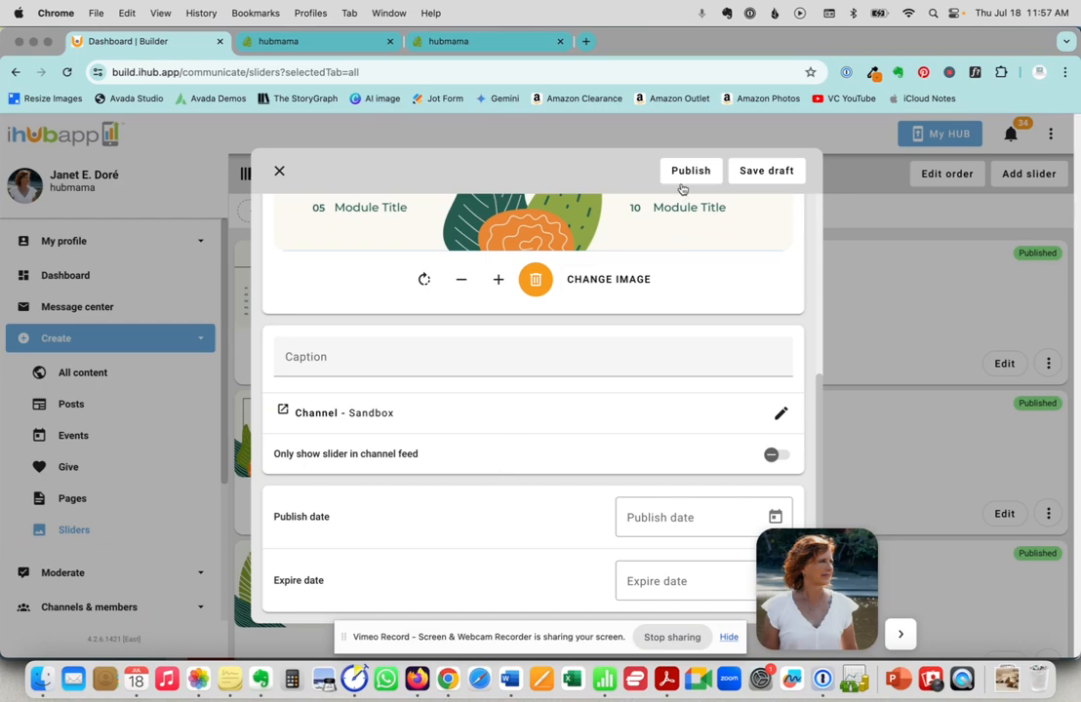
left_click(321, 41)
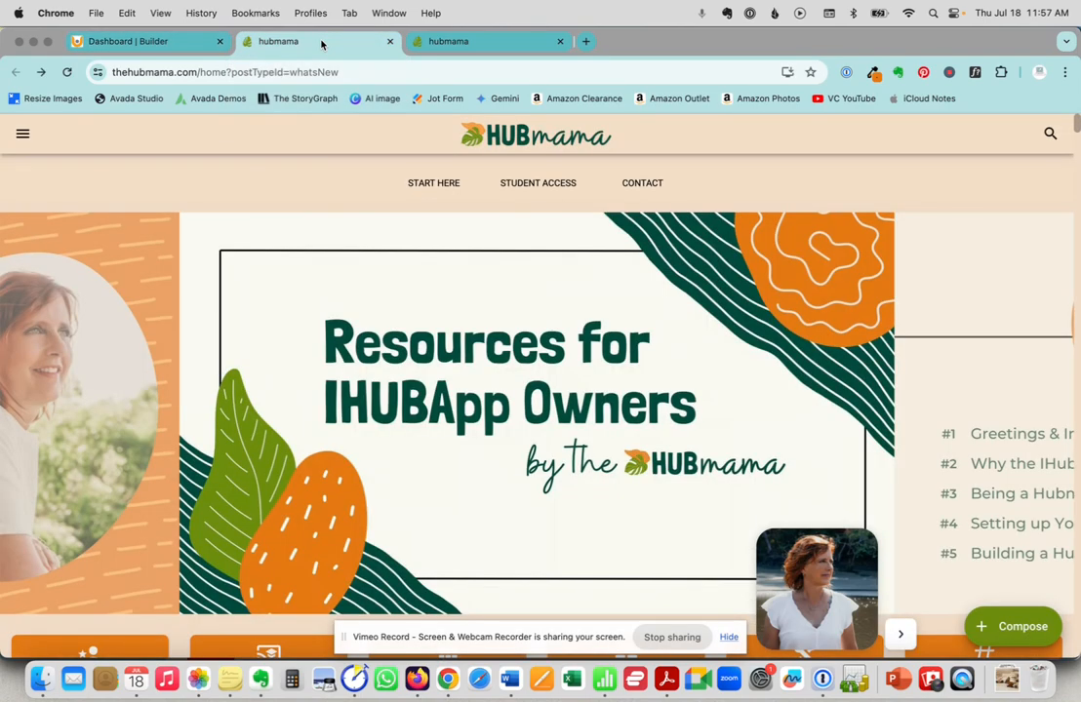
left_click(159, 41)
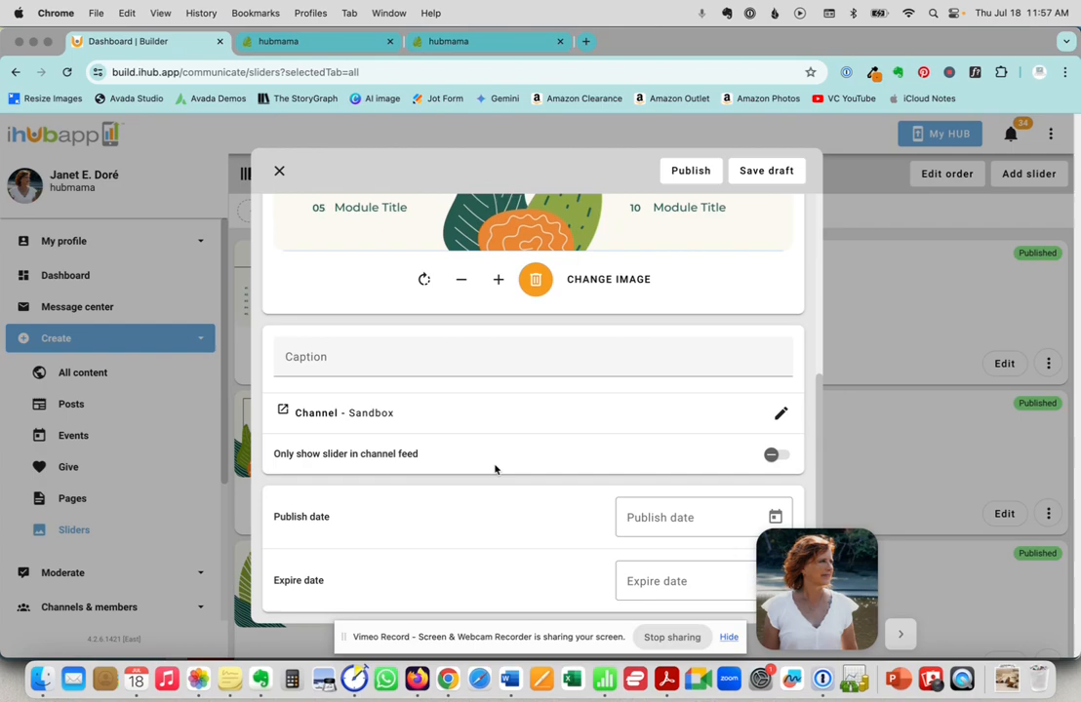
Step: Change the new slider's publishing channel from Home to Sandbox
scroll(494, 469, "up", 5)
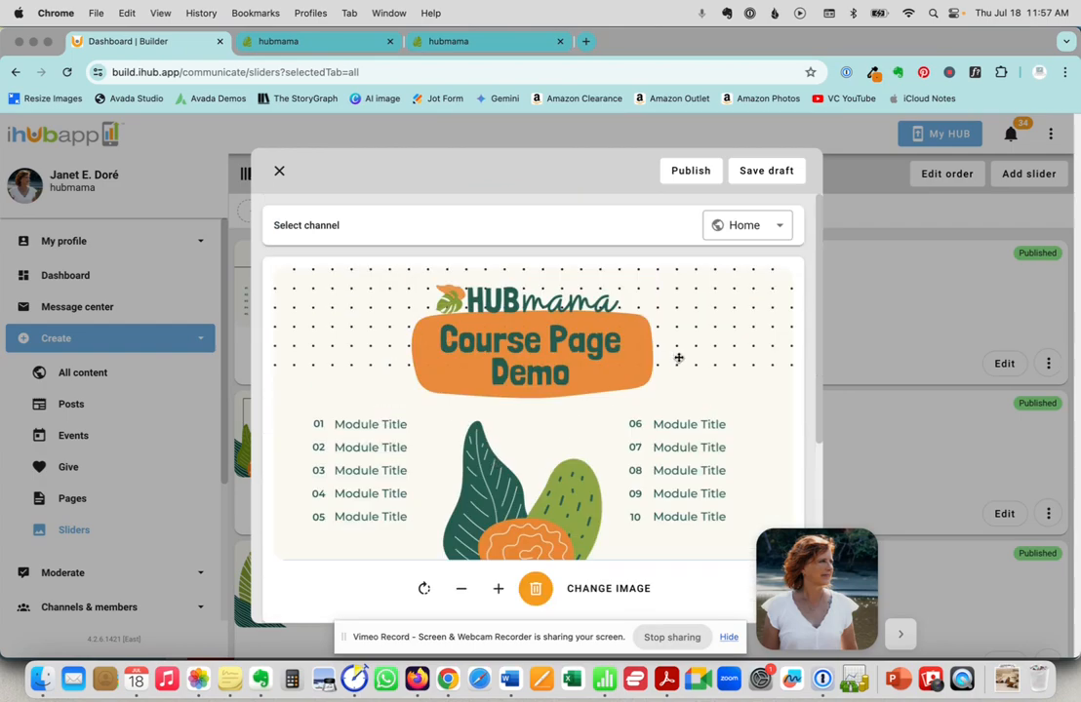
left_click(781, 229)
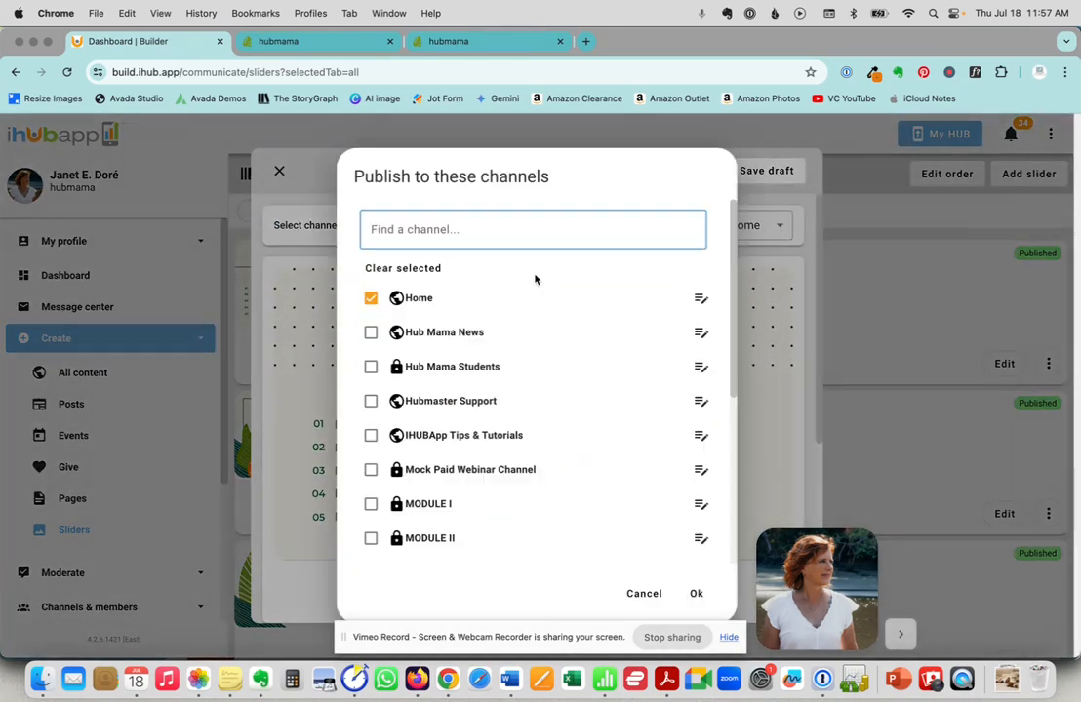
left_click(371, 300)
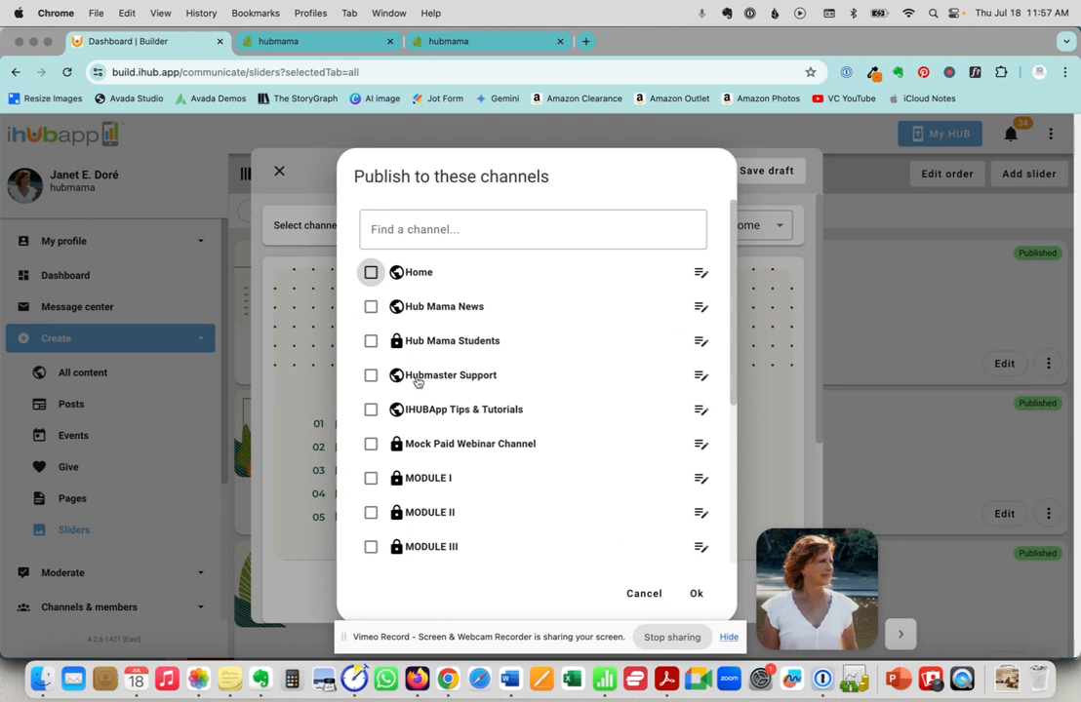
scroll(415, 380, "down", 5)
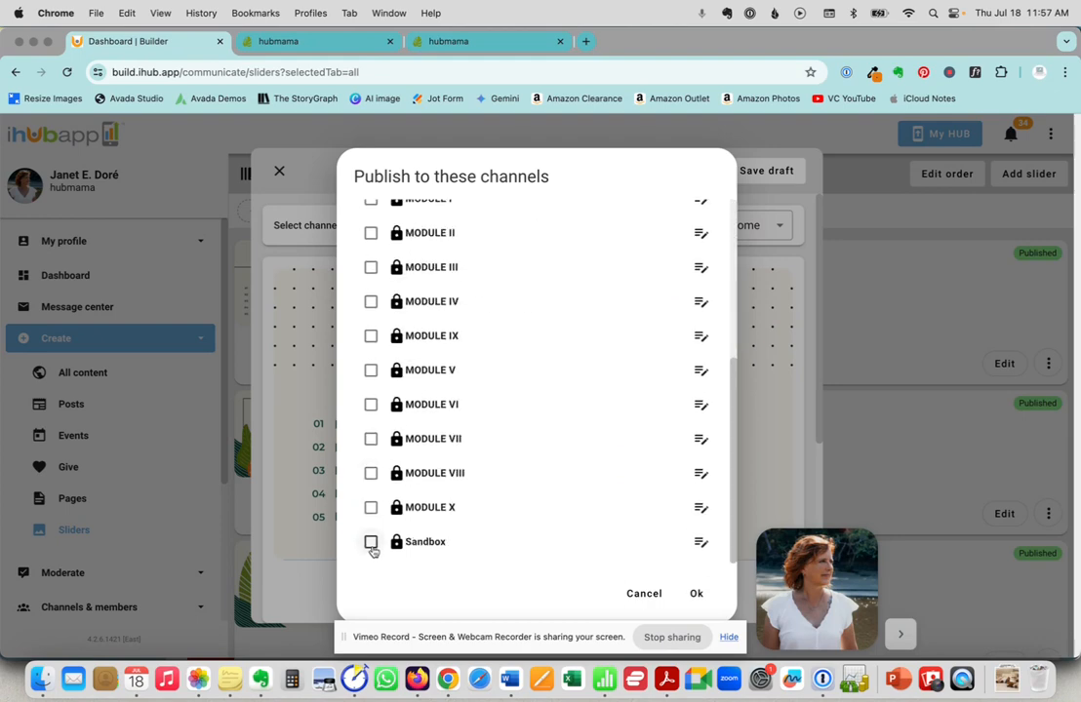
left_click(371, 543)
left_click(697, 595)
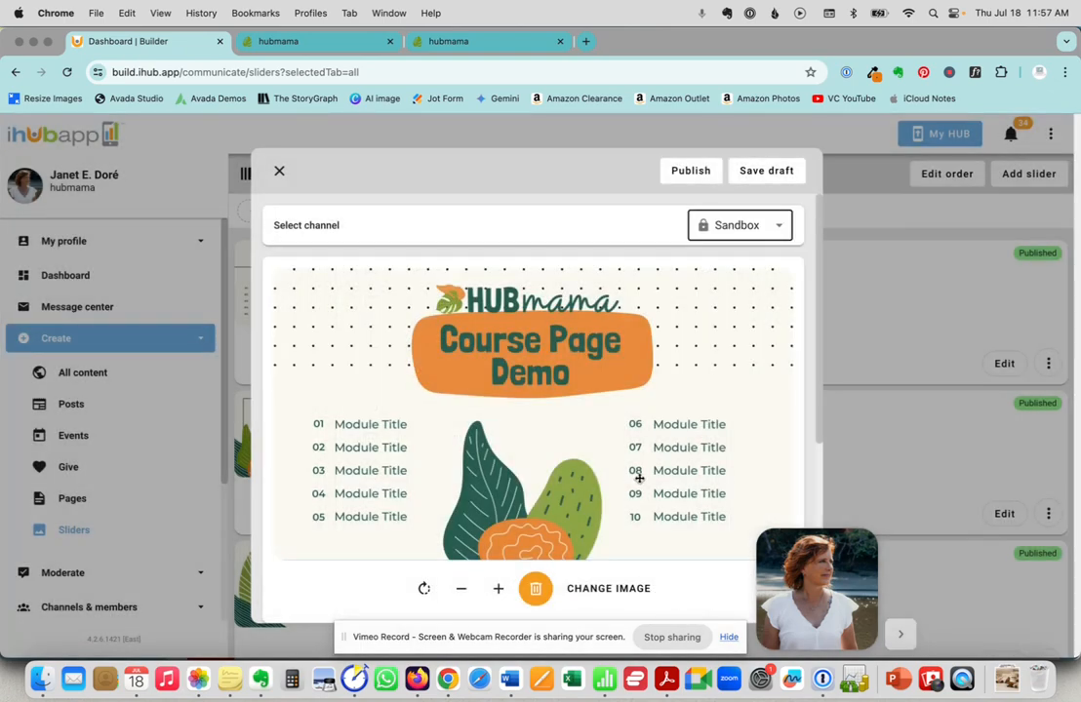
Step: Restrict the slider to the channel feed only, and check the live Sandbox channel page where it belongs
scroll(647, 590, "down", 5)
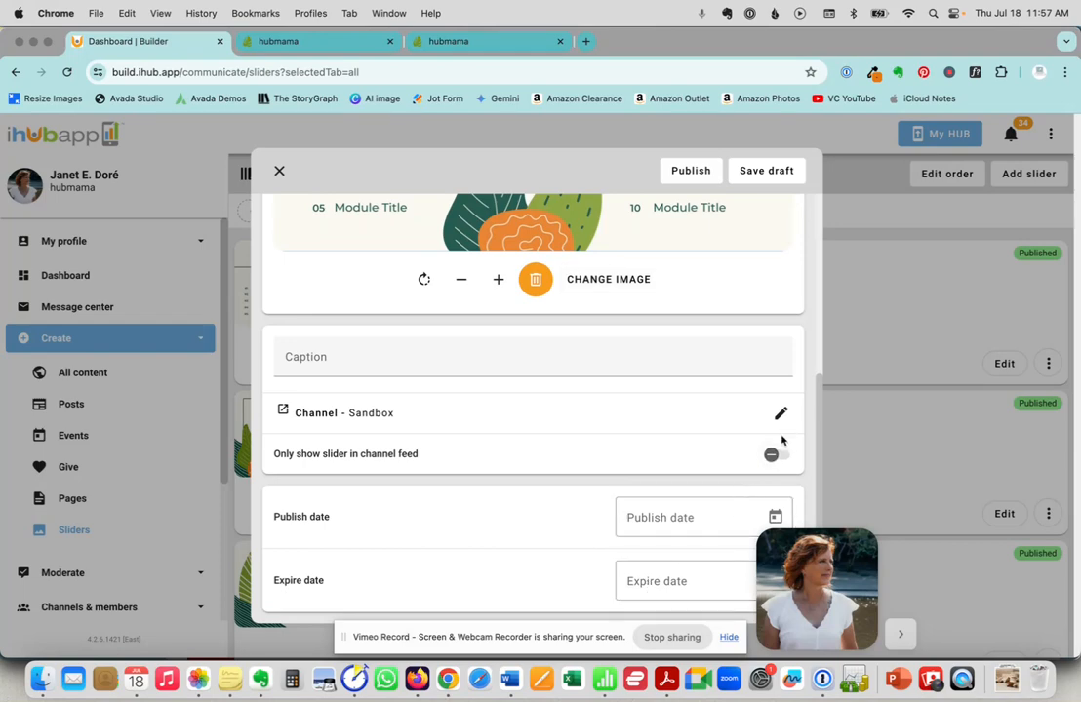
left_click(773, 455)
left_click(450, 44)
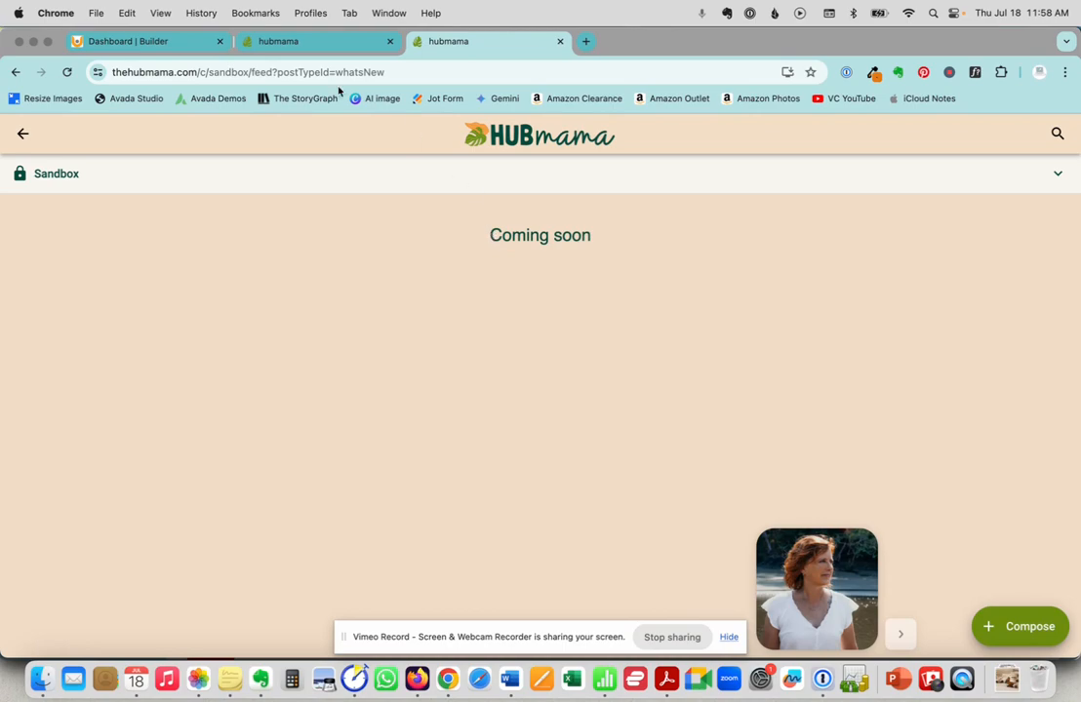
left_click(156, 43)
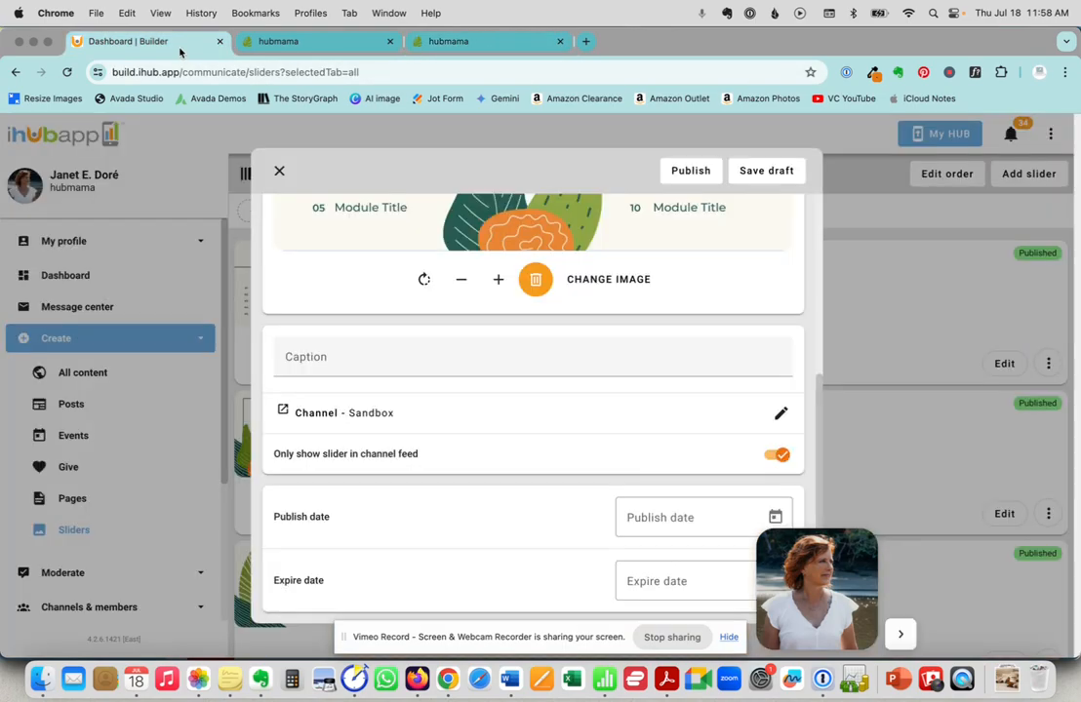
Step: Publish the new Course Page Demo slider and check how it displays on the live Sandbox channel page
left_click(691, 171)
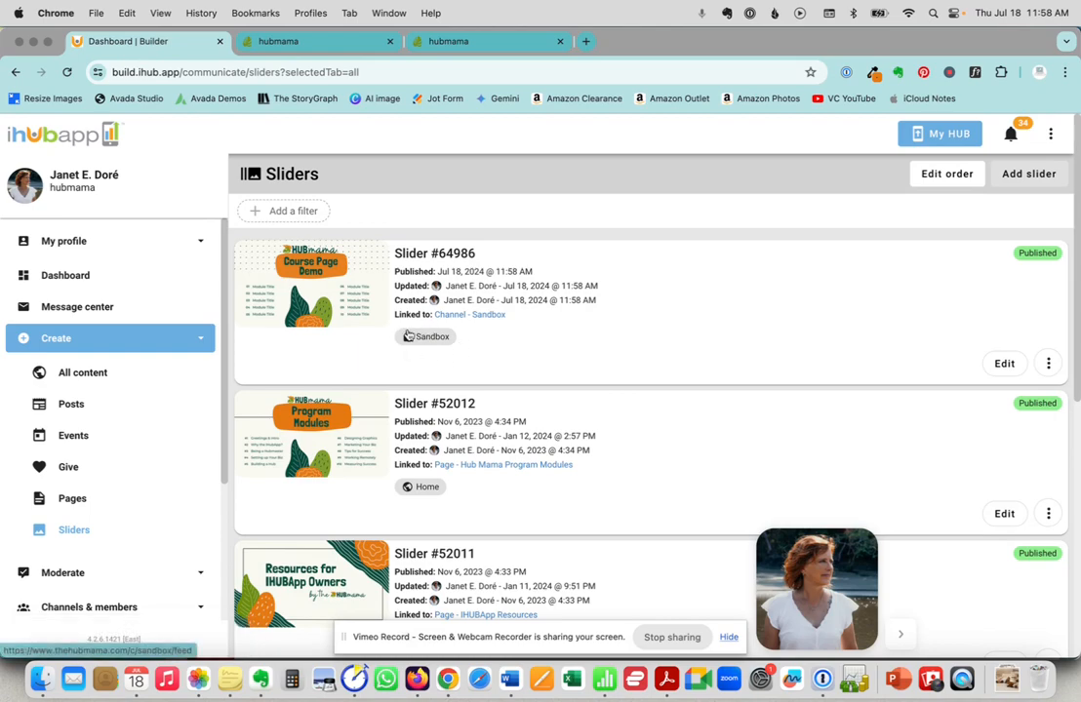
left_click(472, 44)
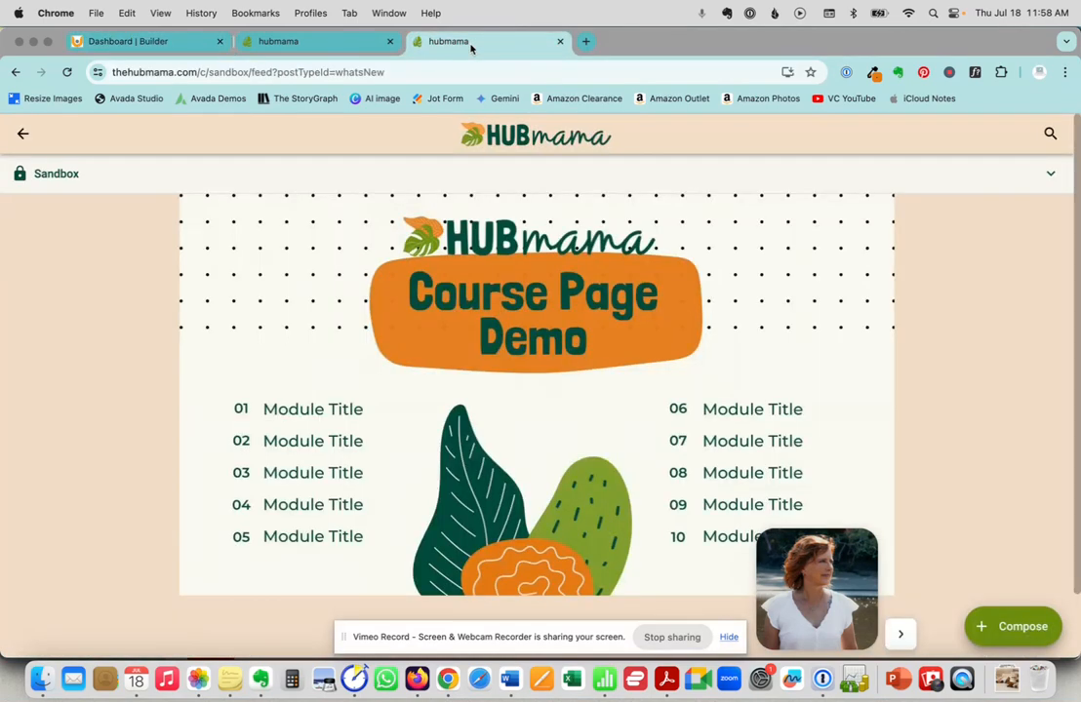
scroll(153, 286, "down", 1)
scroll(153, 286, "down", 2)
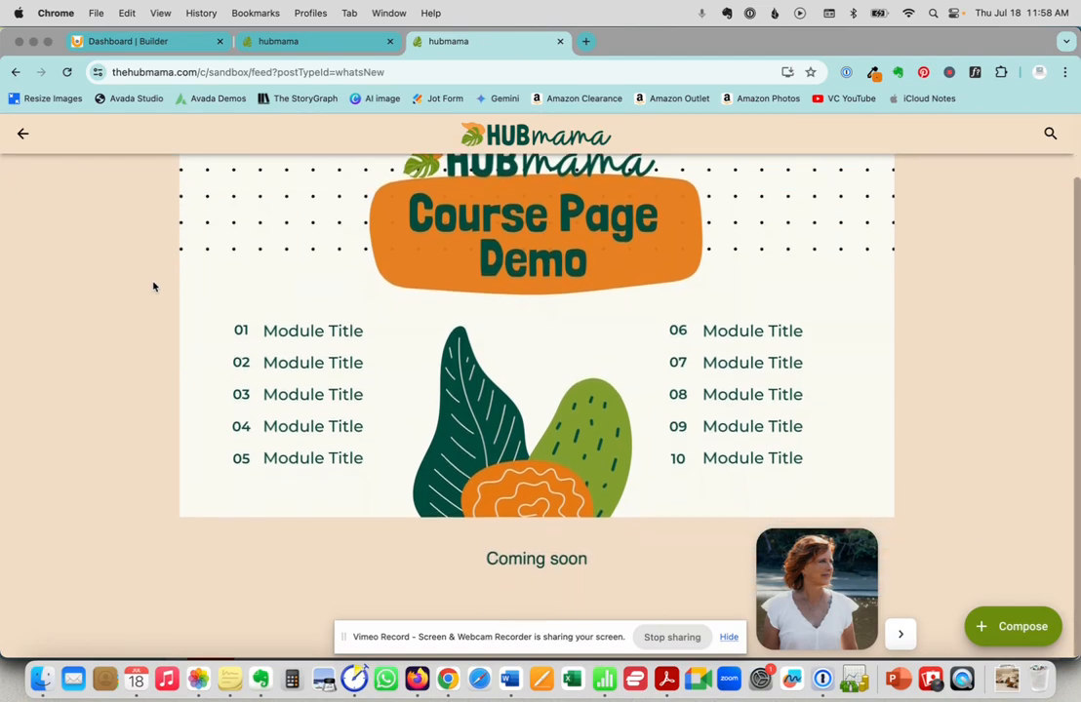
scroll(153, 286, "up", 2)
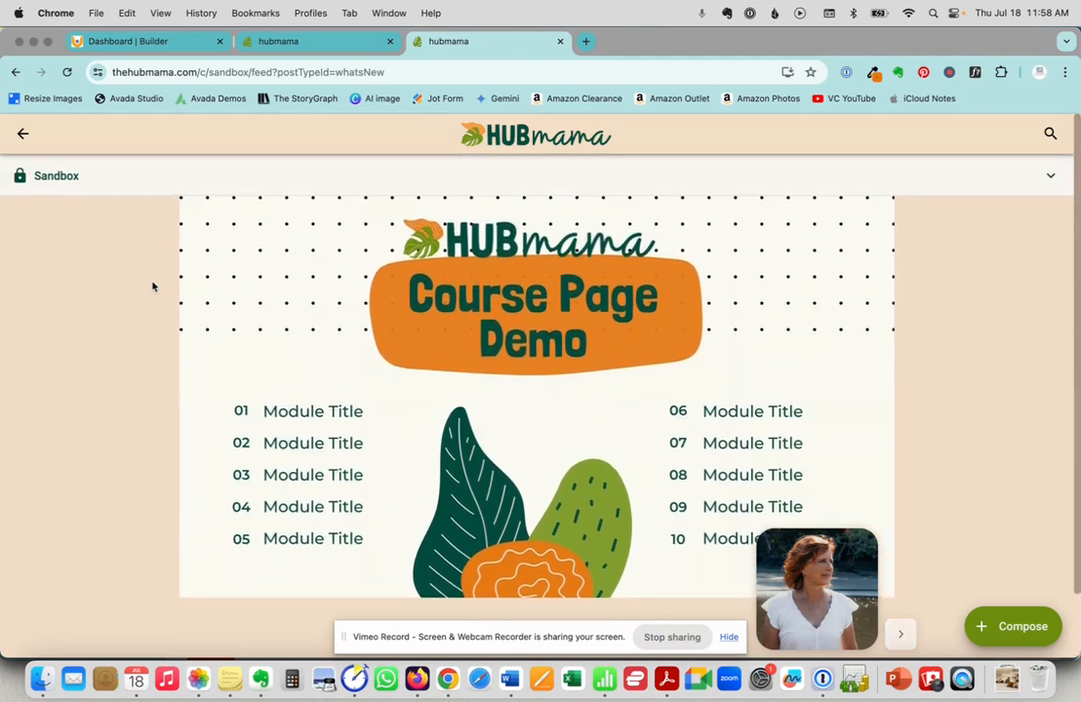
scroll(151, 283, "down", 2)
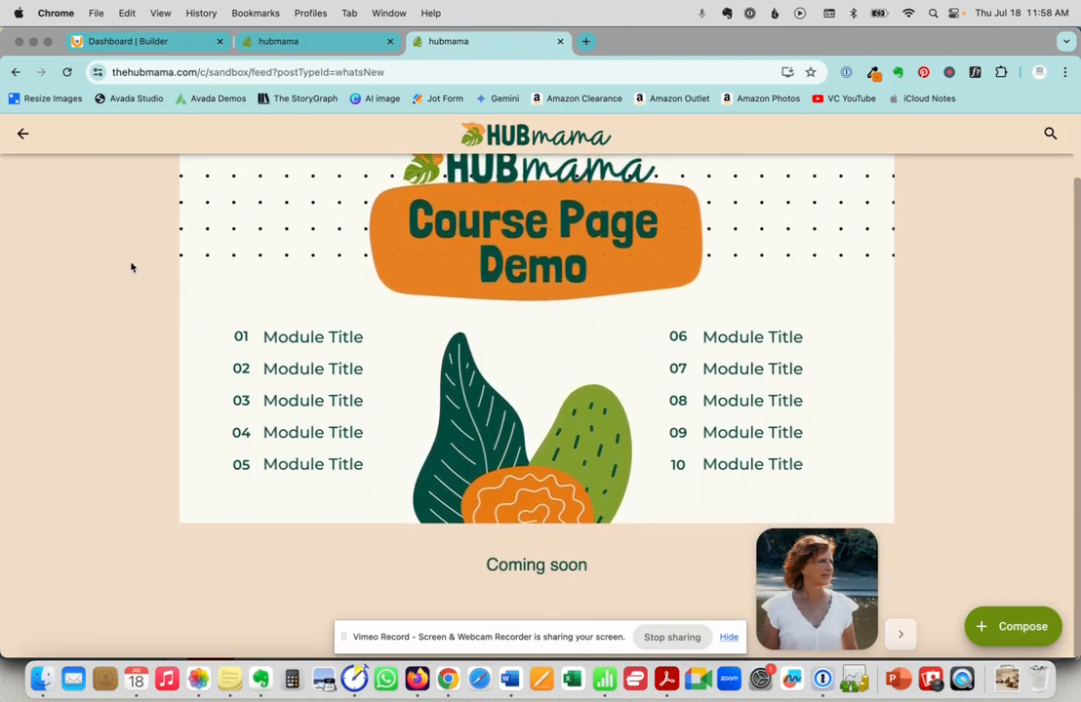
scroll(132, 269, "up", 2)
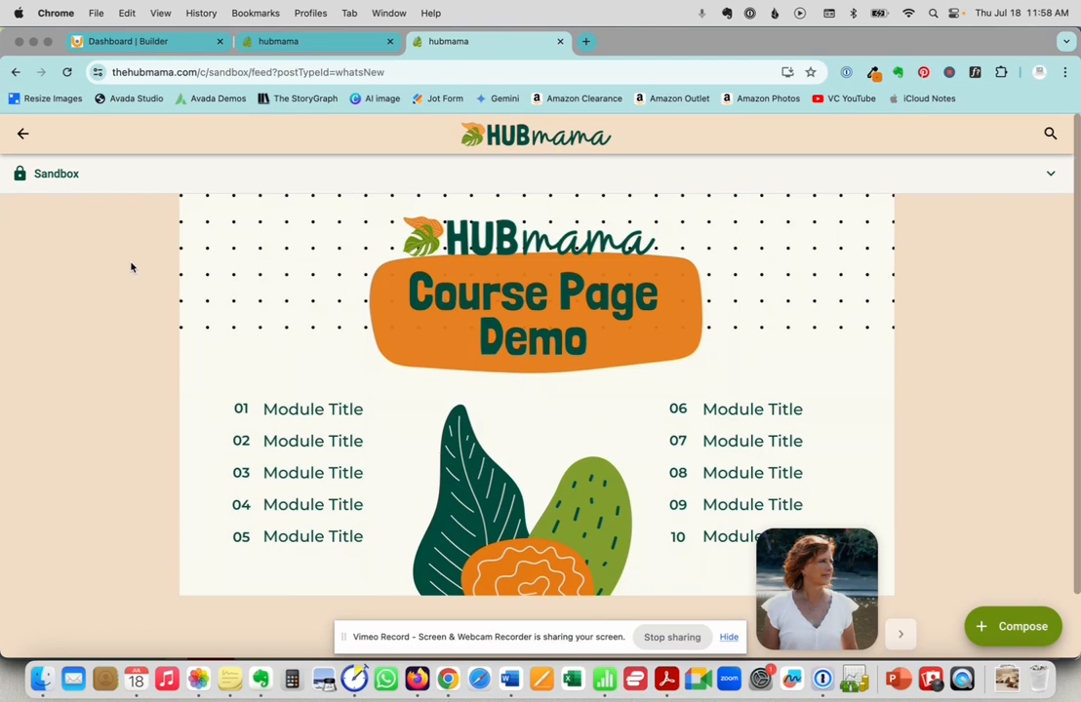
scroll(132, 268, "down", 2)
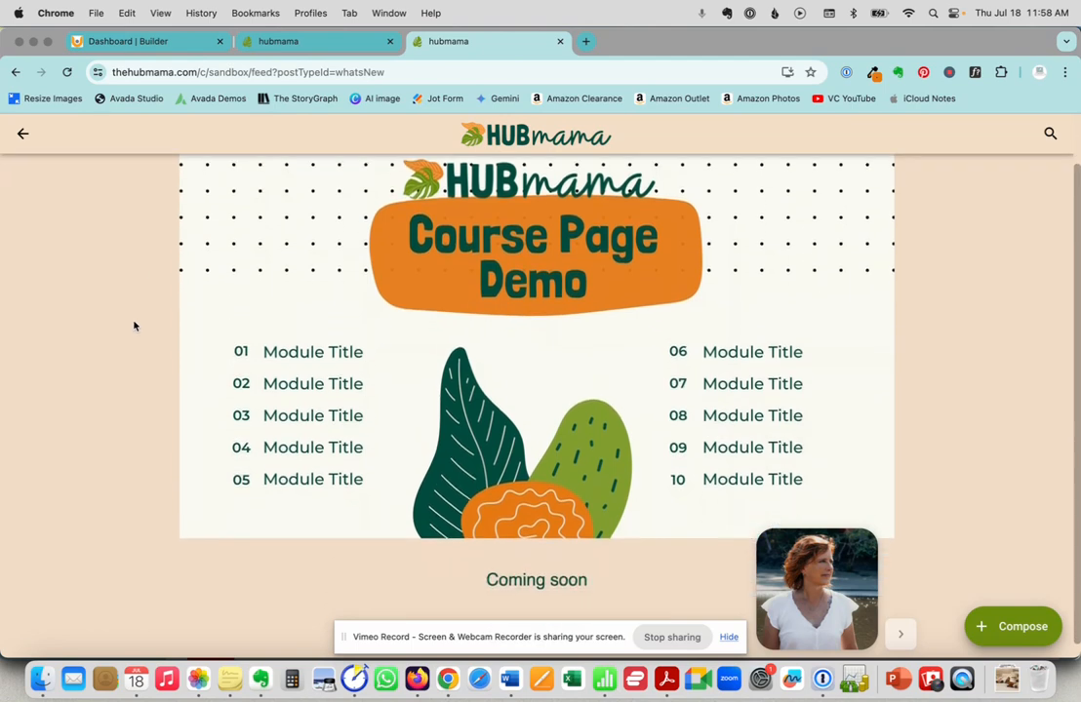
scroll(139, 397, "down", 1)
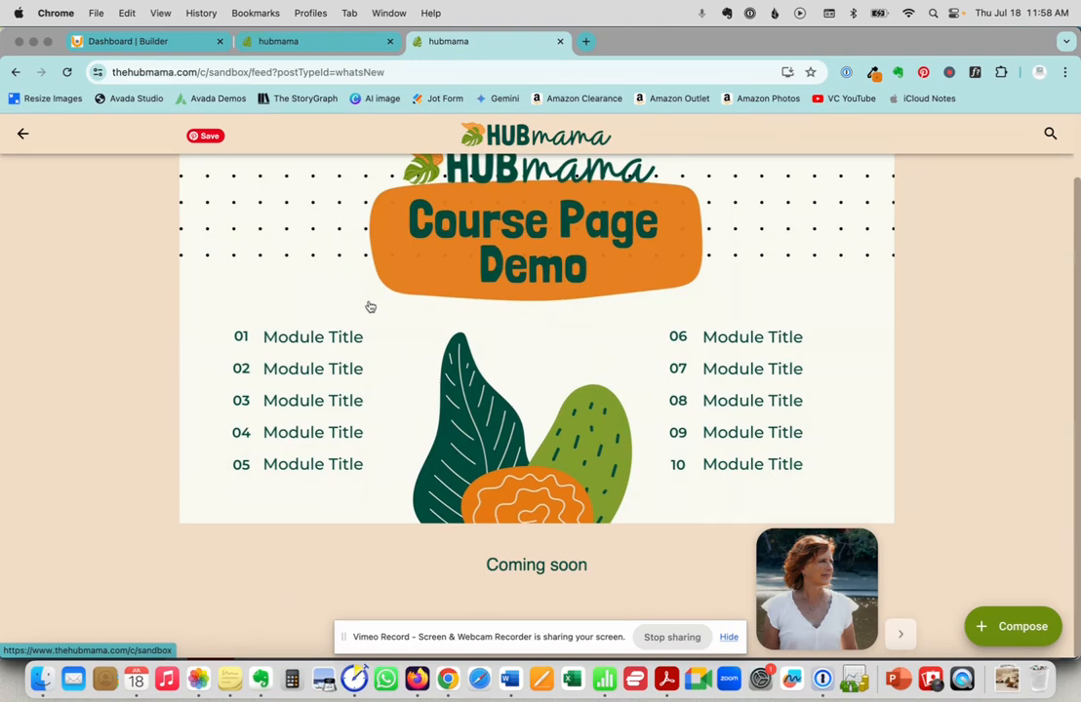
scroll(371, 305, "up", 3)
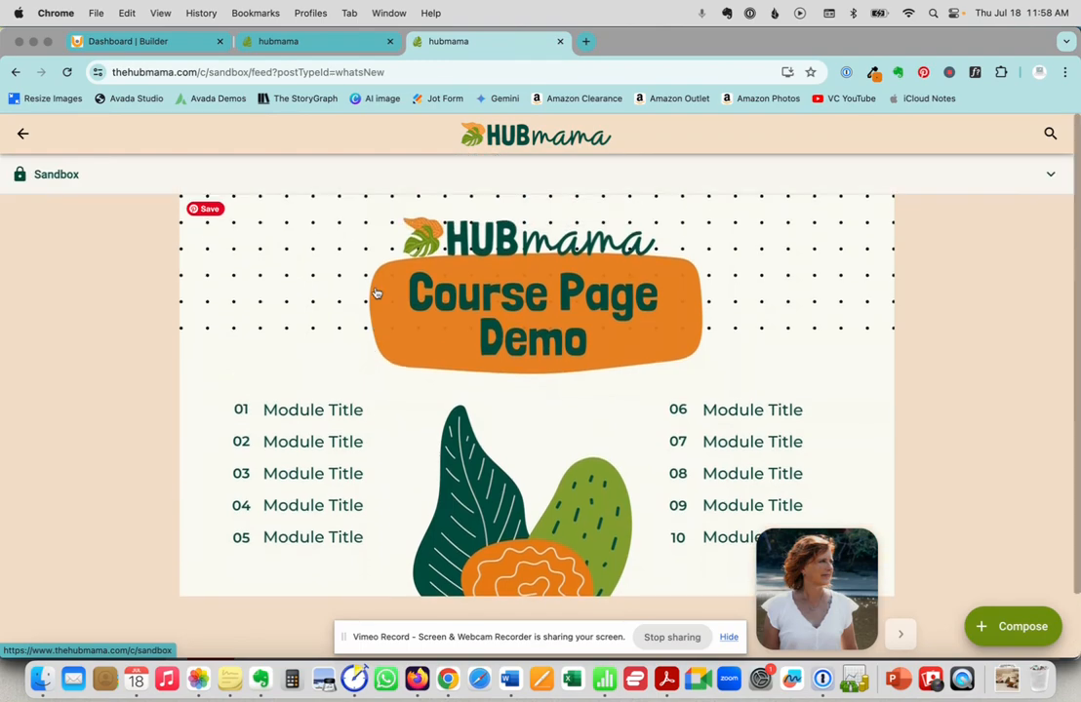
Step: Browse the live home page's slider carousel through to the Program Modules slide to check the slide order
left_click(146, 41)
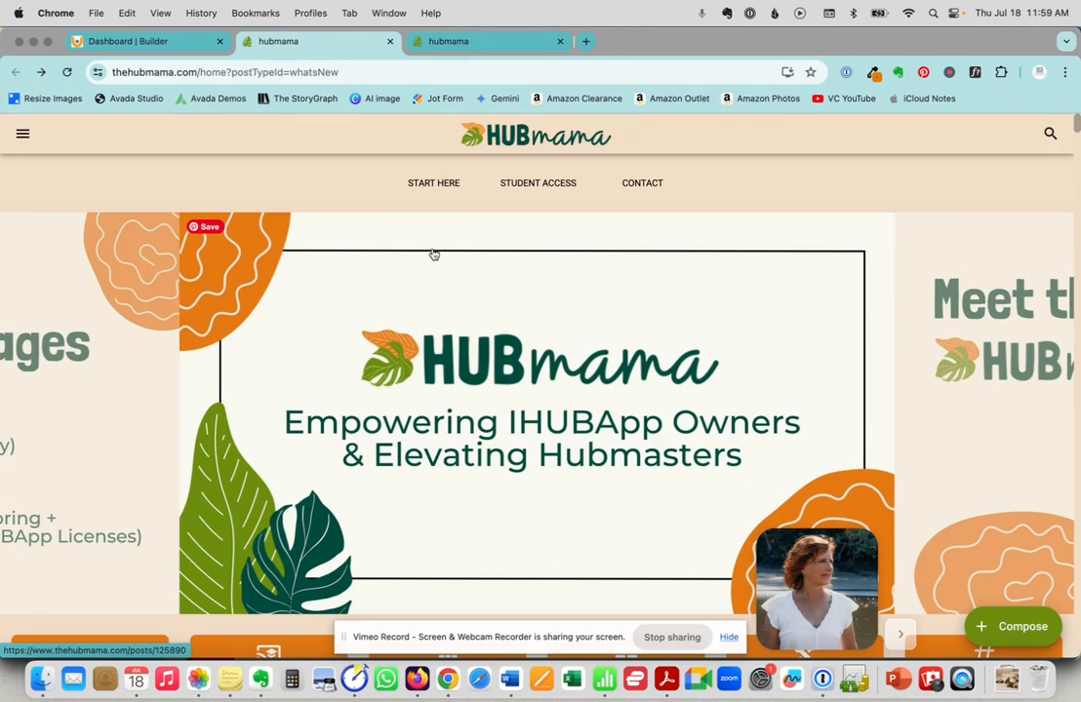
left_click_drag(797, 304, 329, 314)
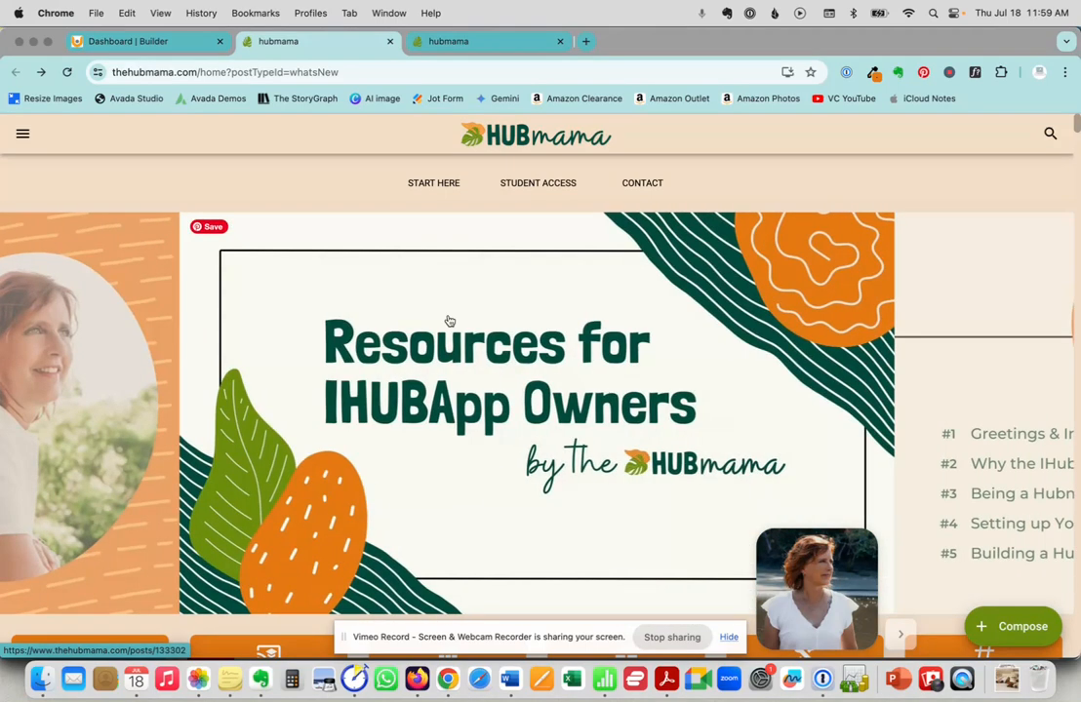
left_click_drag(727, 317, 220, 387)
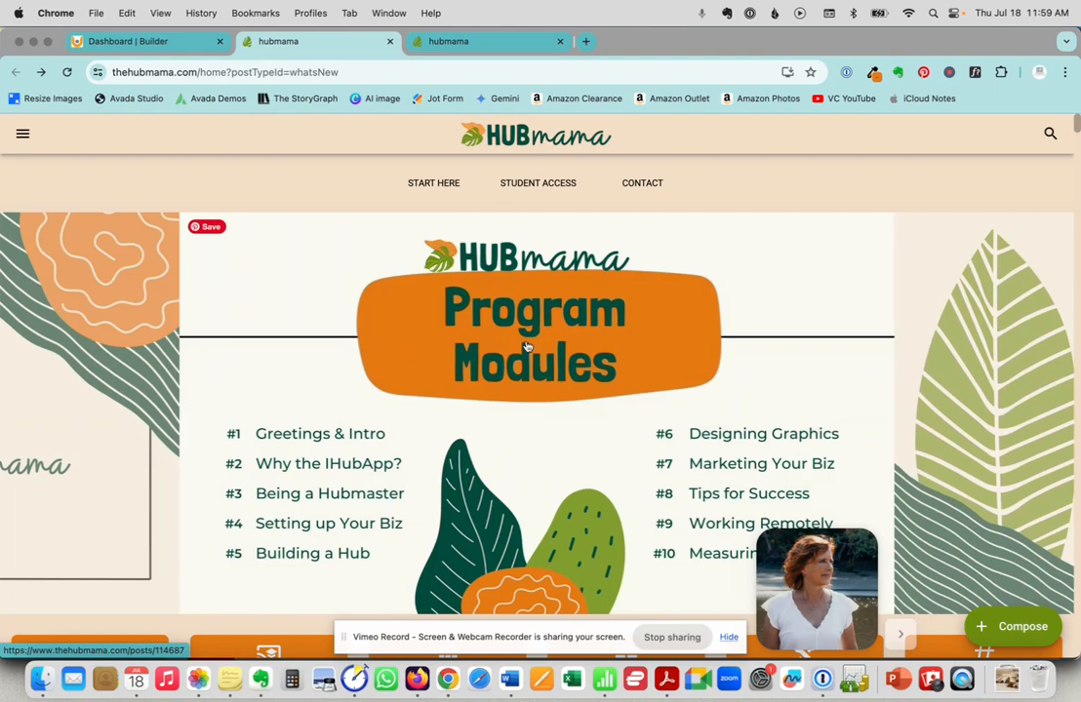
Step: Open the Builder's slider order for editing and try repositioning the Resources for IHUBApp Owners slider
left_click(145, 41)
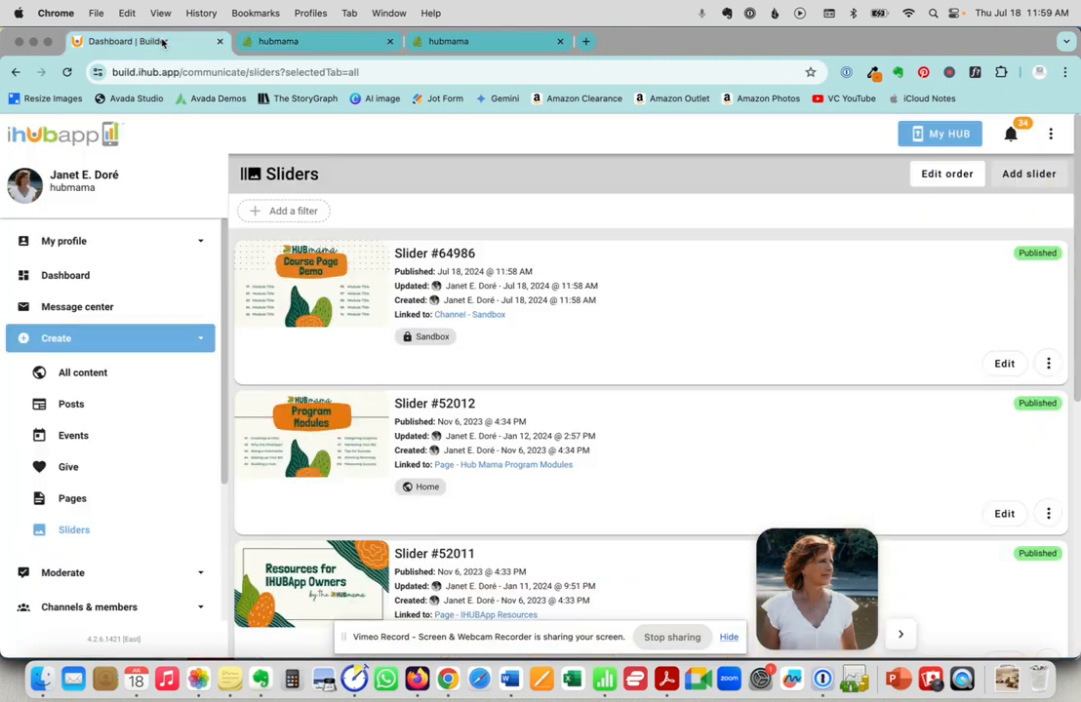
left_click(946, 174)
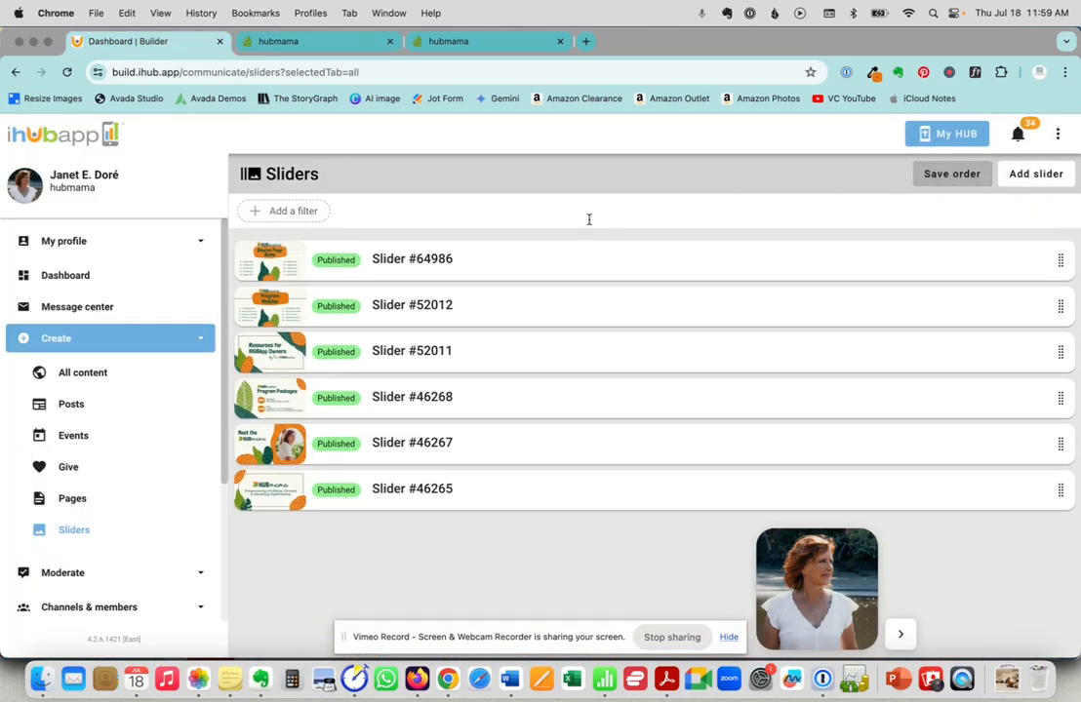
mouse_move(1060, 361)
left_mouse_down()
mouse_move(1052, 299)
mouse_move(1073, 417)
mouse_move(1062, 299)
mouse_move(1065, 366)
left_mouse_up()
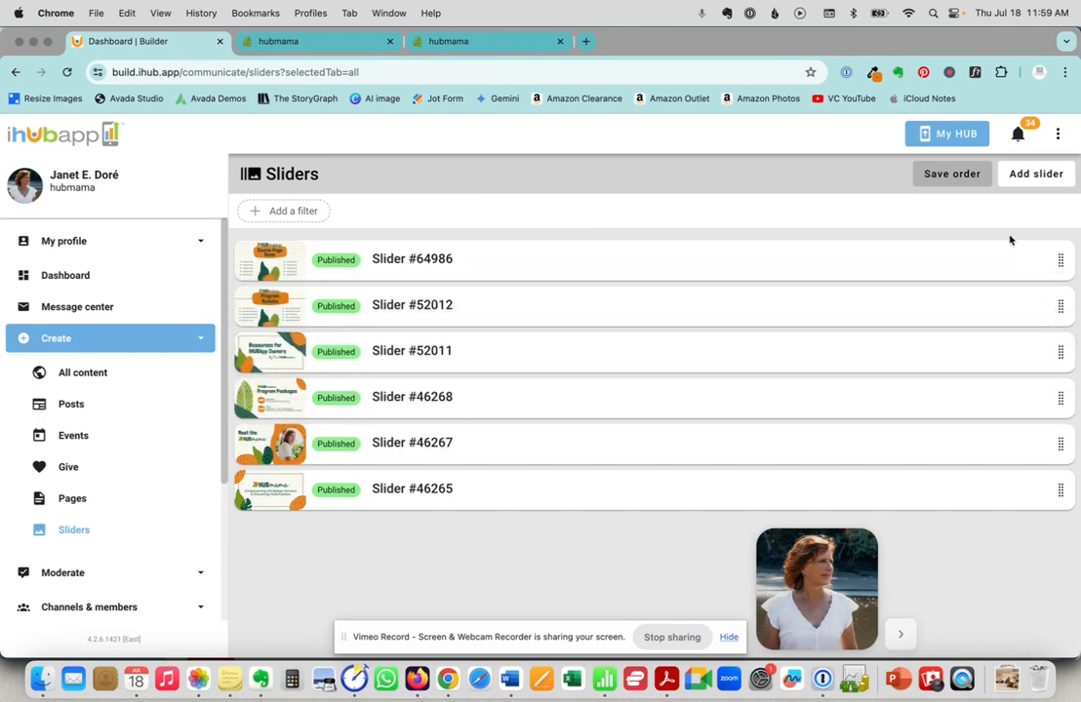